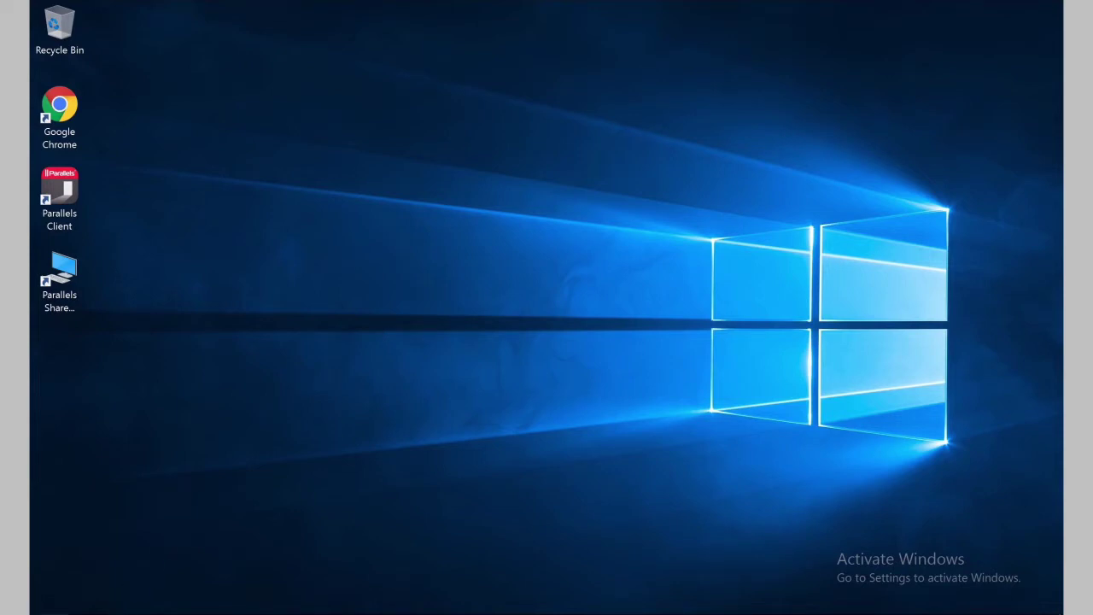
# Open the local server's Remote Desktop settings in Server Manager.
pyautogui.press('super')
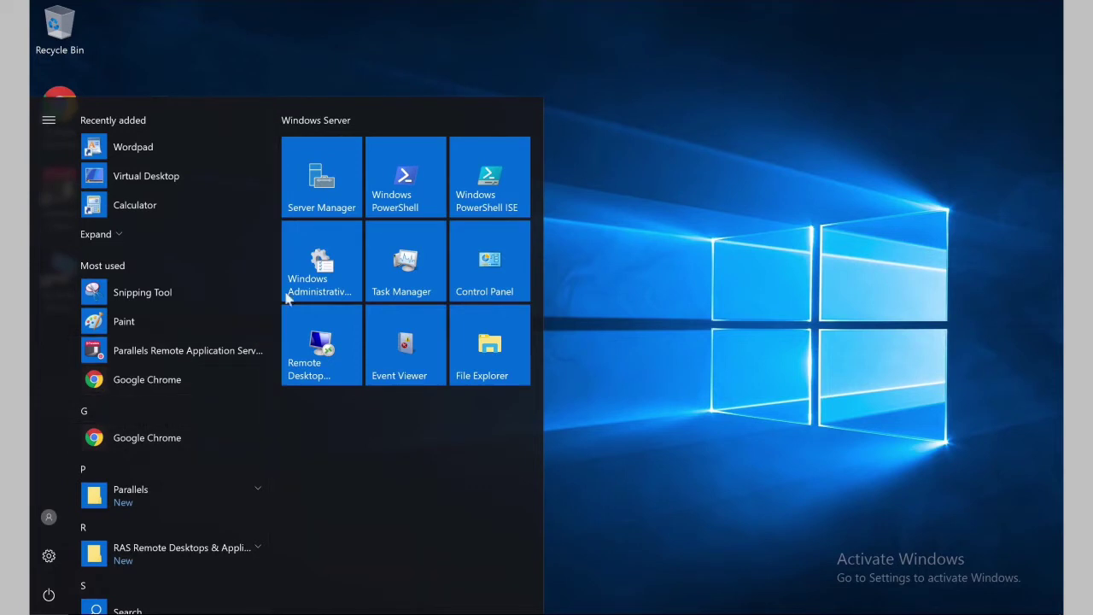
pyautogui.click(333, 213)
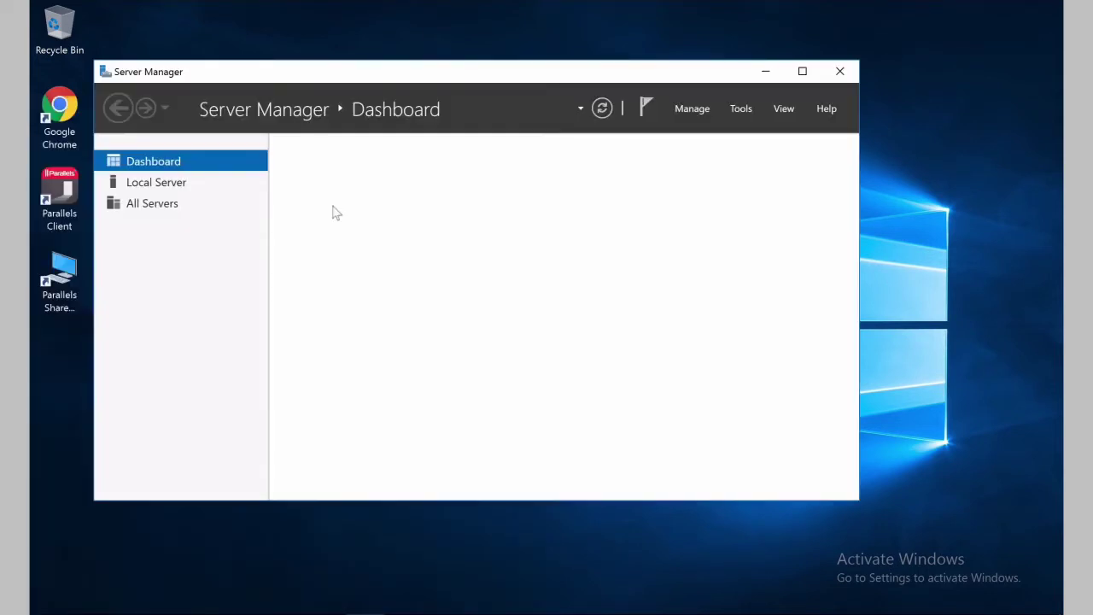
pyautogui.click(198, 185)
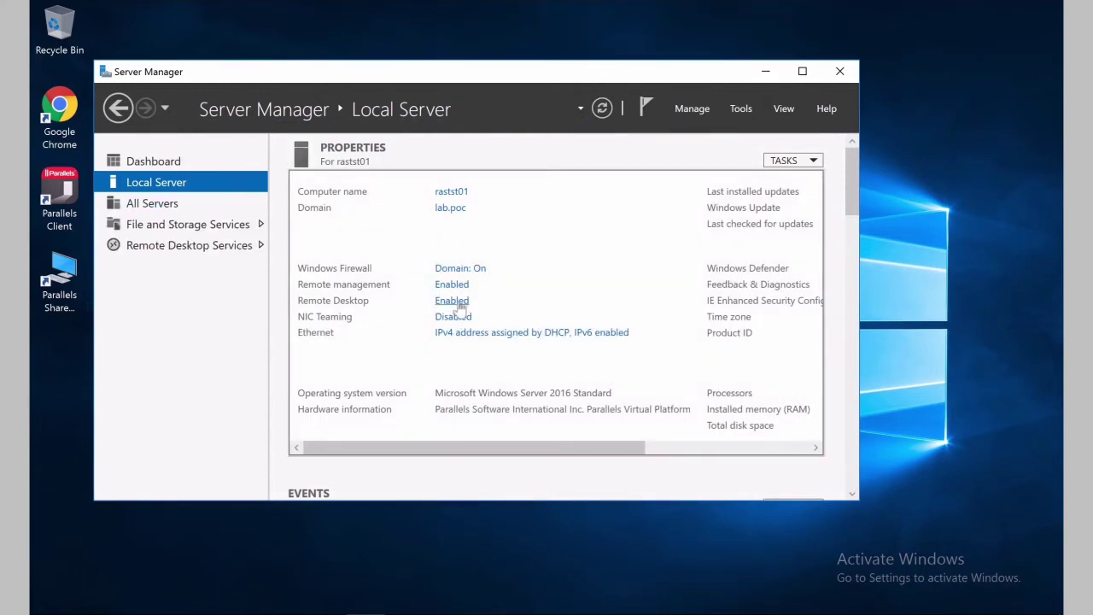
pyautogui.click(453, 303)
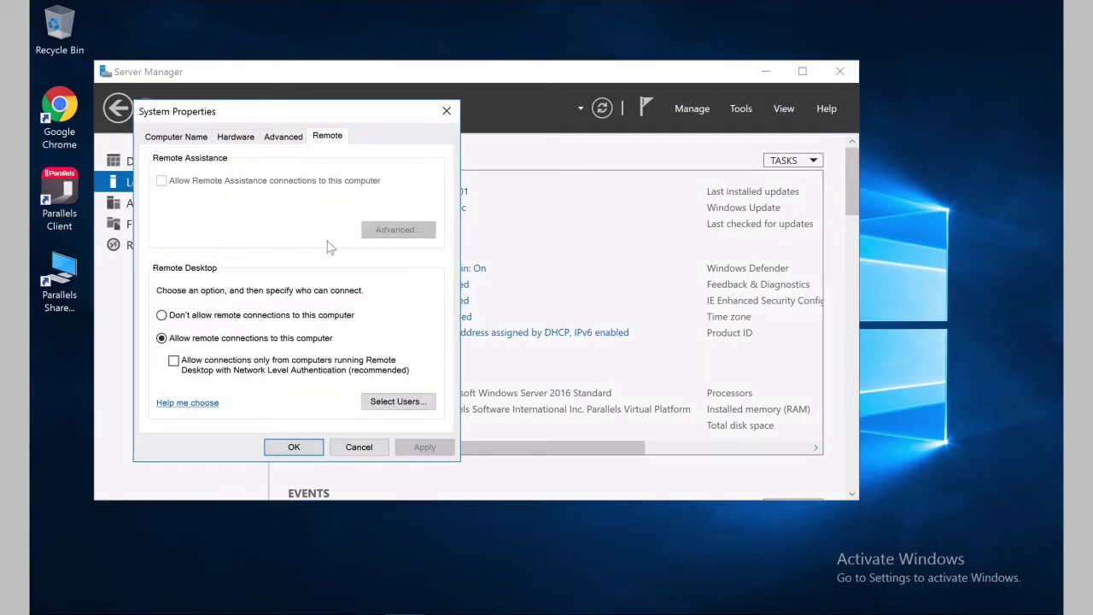
# Set the Windows visual effects to "Adjust for best performance" in the system's performance options and apply the change.
pyautogui.click(287, 141)
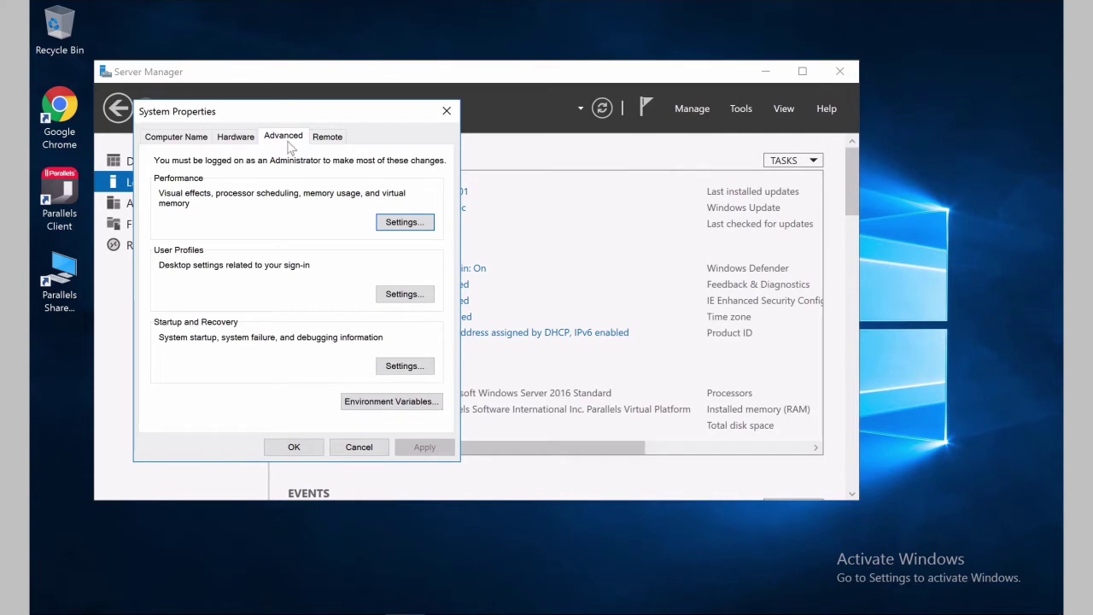
pyautogui.click(417, 223)
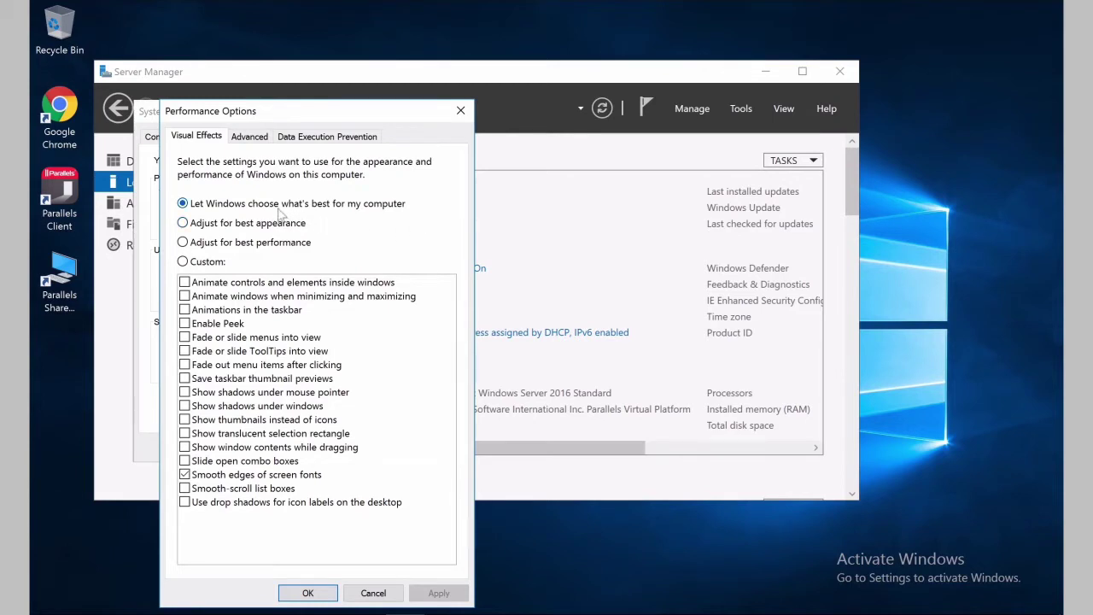
pyautogui.click(183, 243)
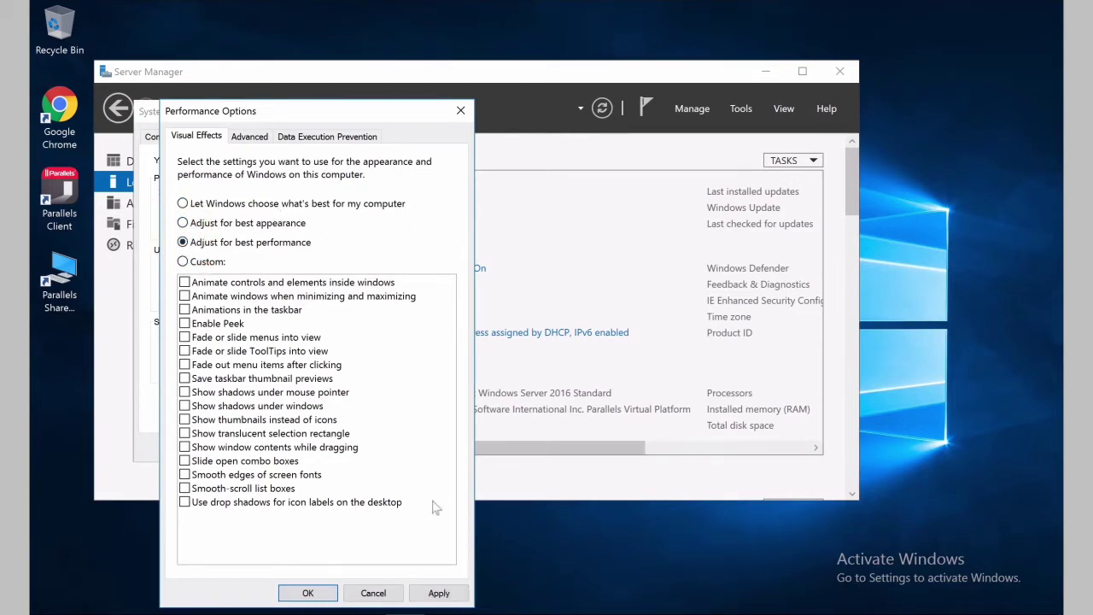
pyautogui.click(439, 592)
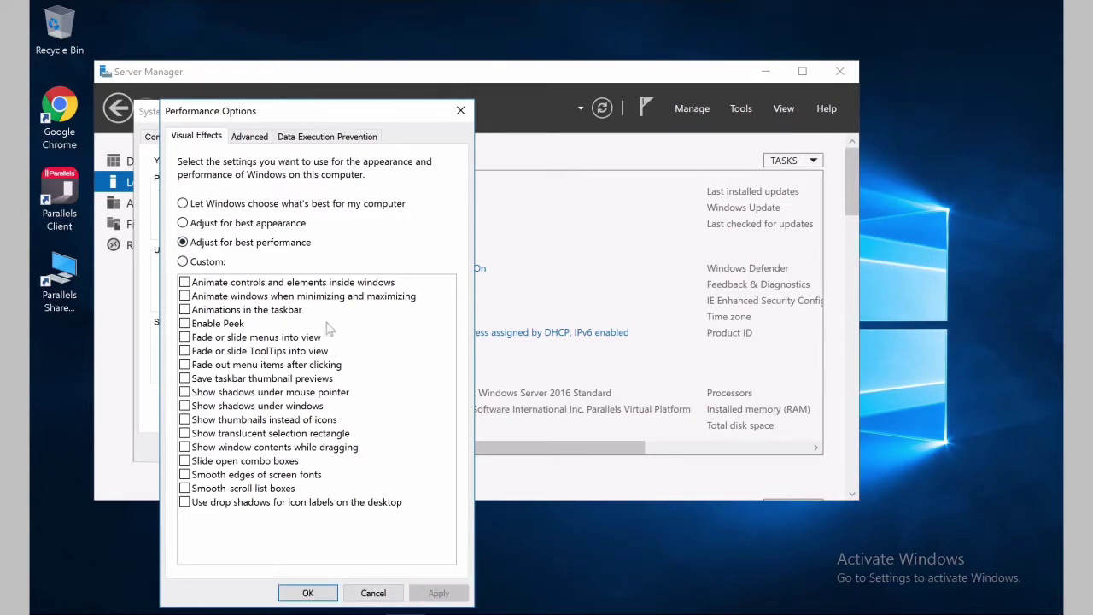
# Turn off automatic paging file management for all drives and choose a custom size for drive C:.
pyautogui.click(258, 139)
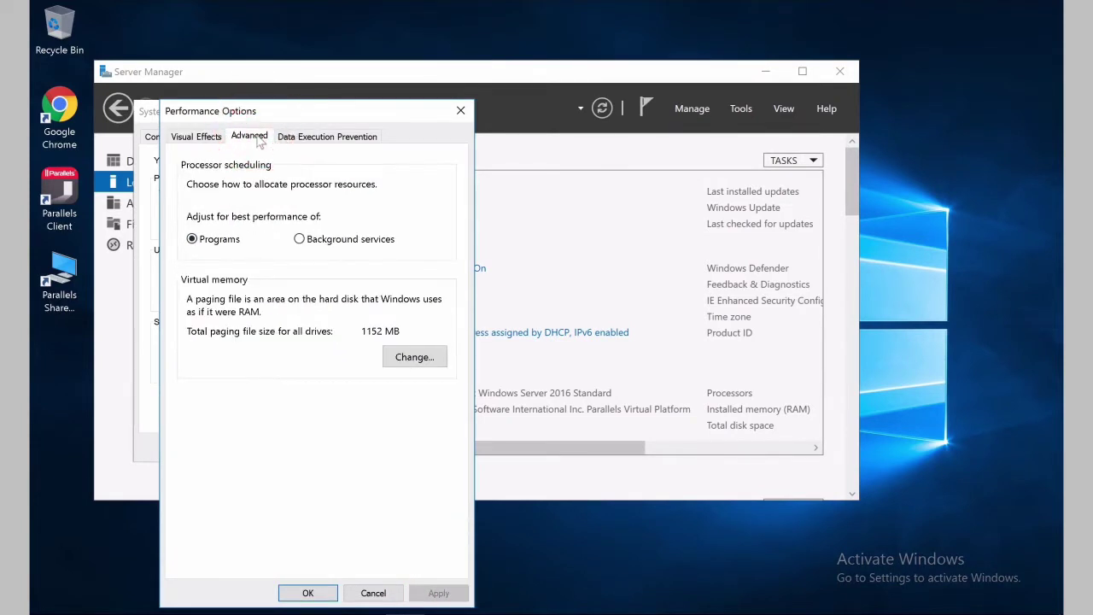
pyautogui.click(404, 357)
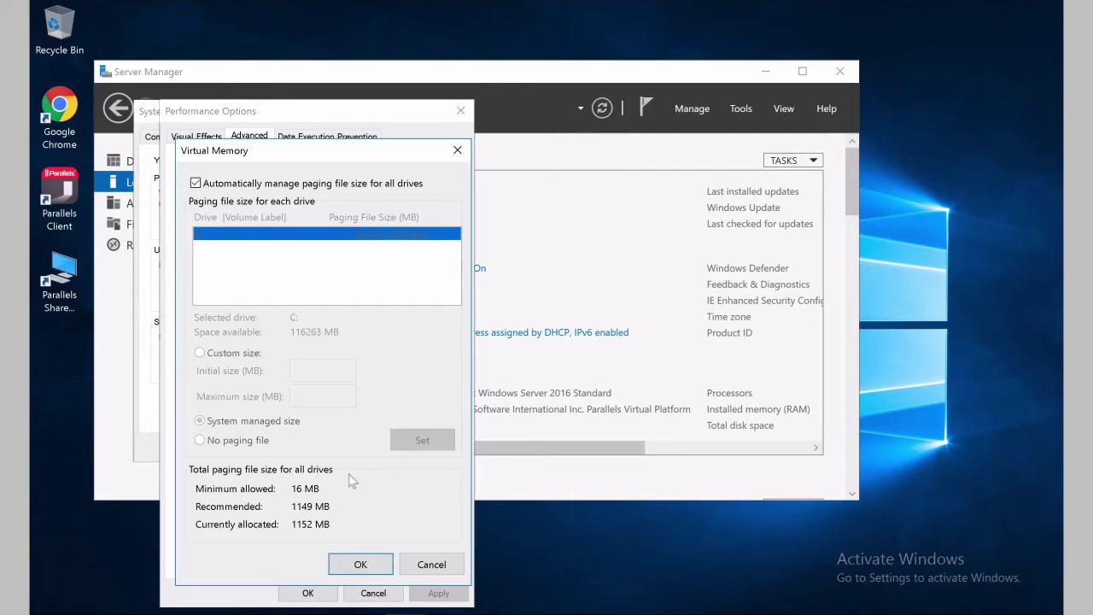
pyautogui.click(196, 184)
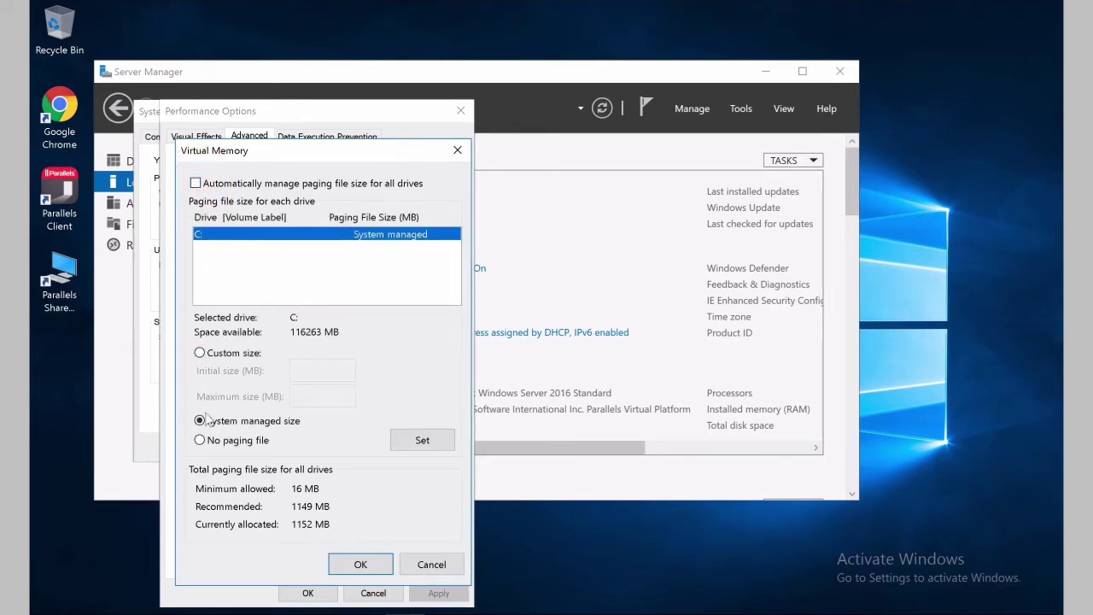
pyautogui.click(238, 359)
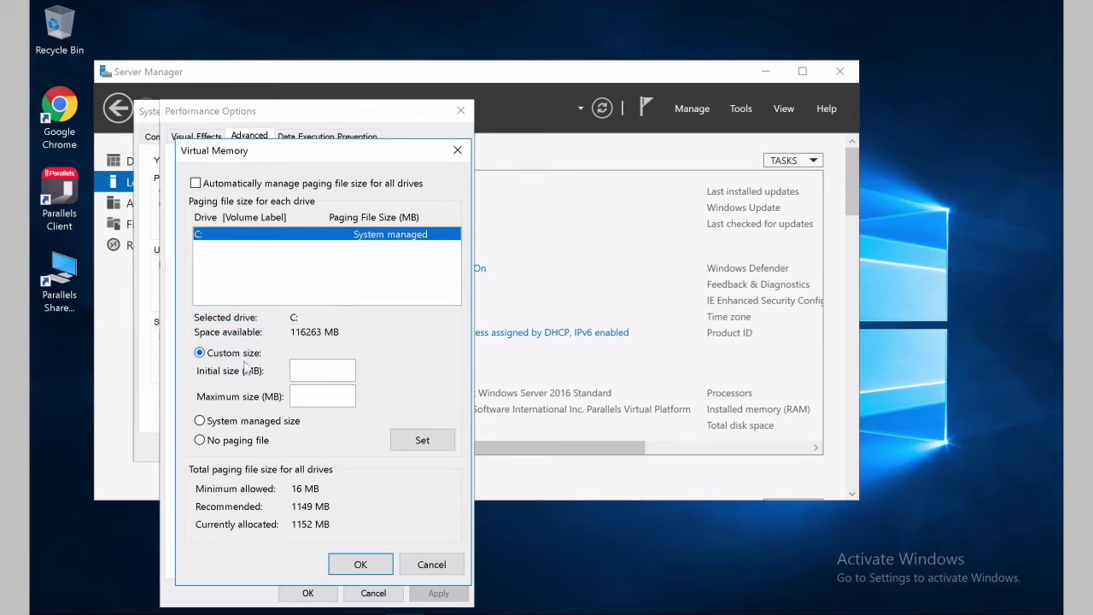
# Set drive C:'s initial and maximum paging file sizes to 8096 MB, confirm all settings and close Server Manager.
pyautogui.click(318, 374)
pyautogui.write('8096')
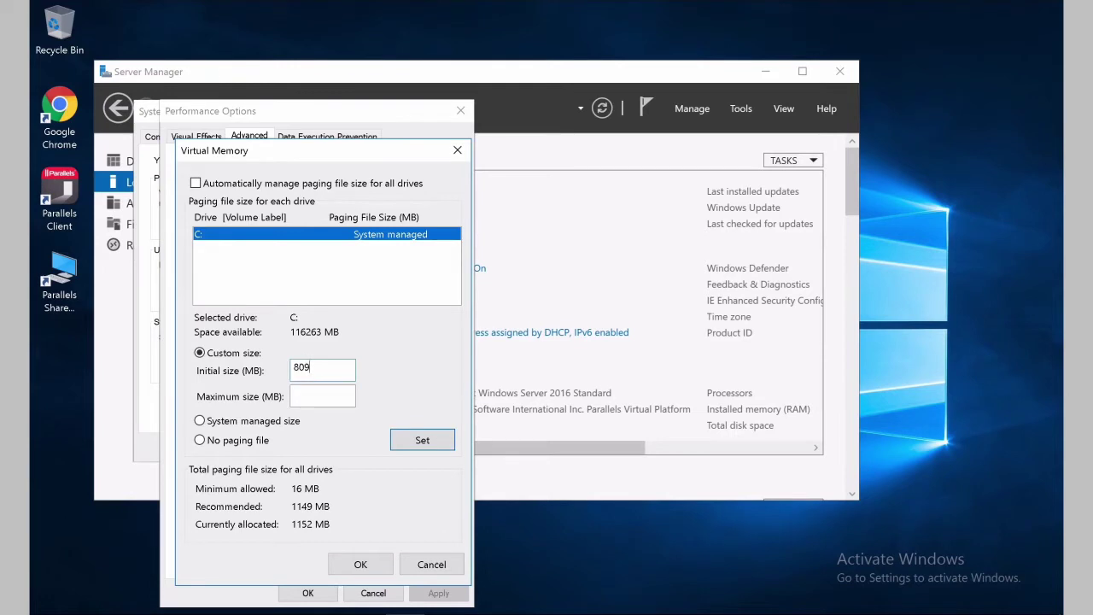
pyautogui.click(324, 398)
pyautogui.write('8096')
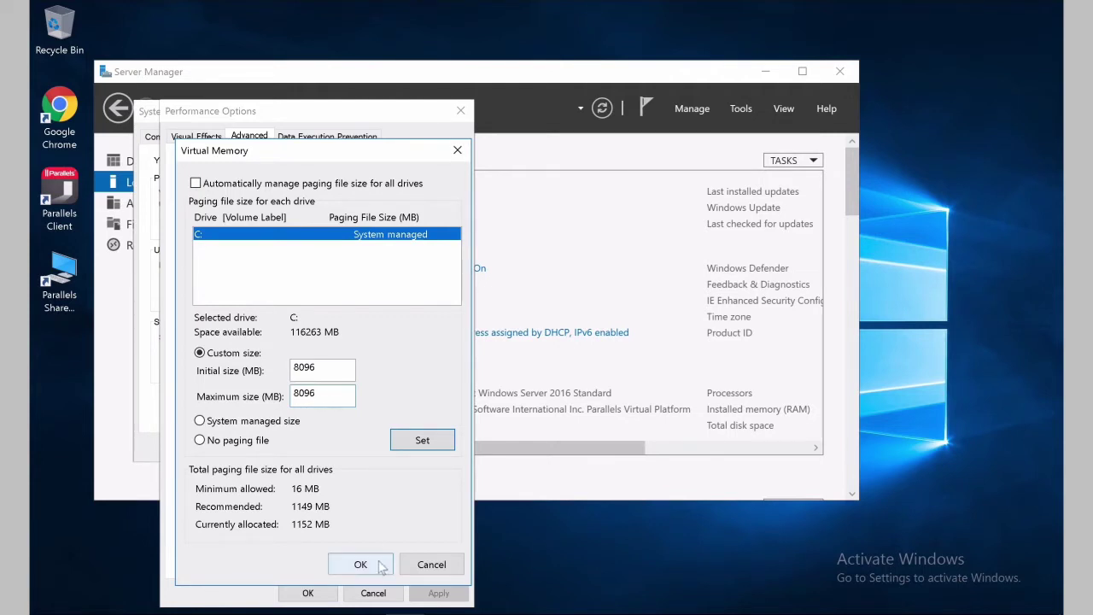
pyautogui.click(432, 447)
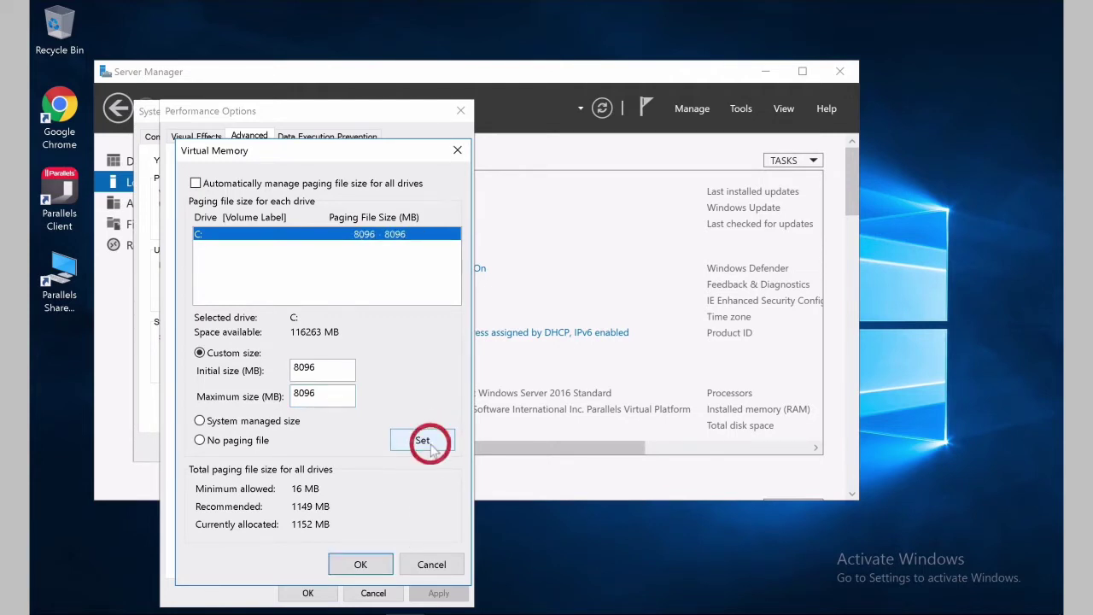
pyautogui.click(381, 565)
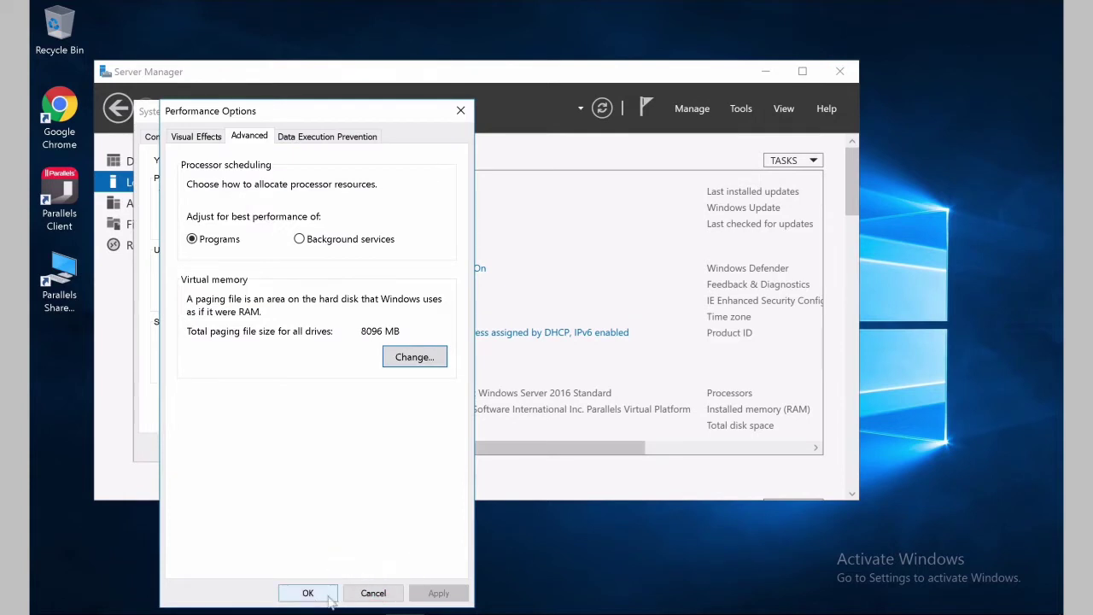
pyautogui.click(307, 593)
pyautogui.click(290, 446)
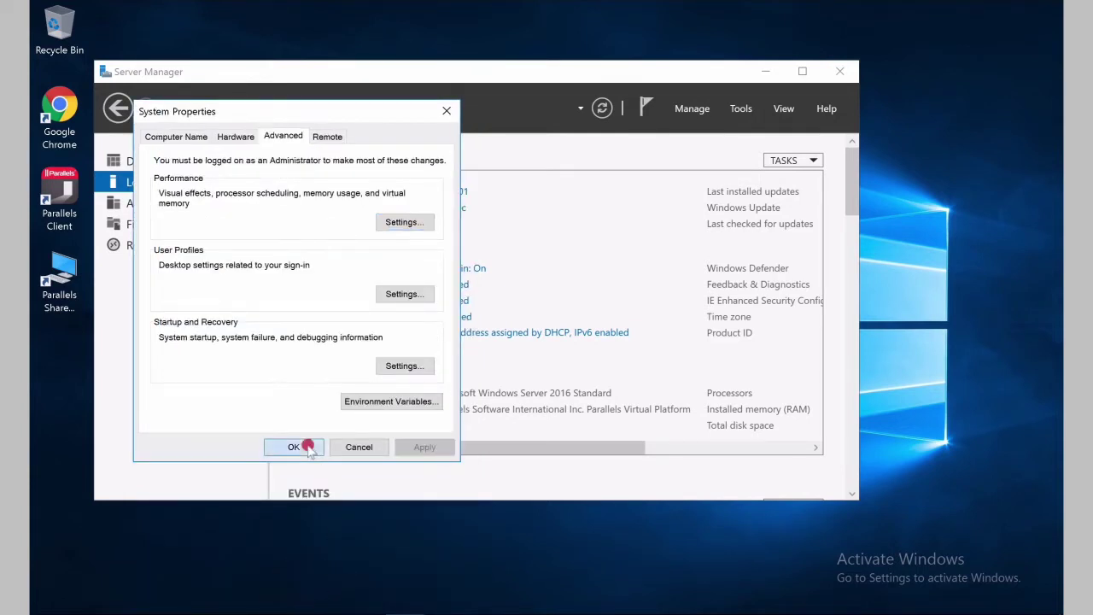
pyautogui.click(841, 77)
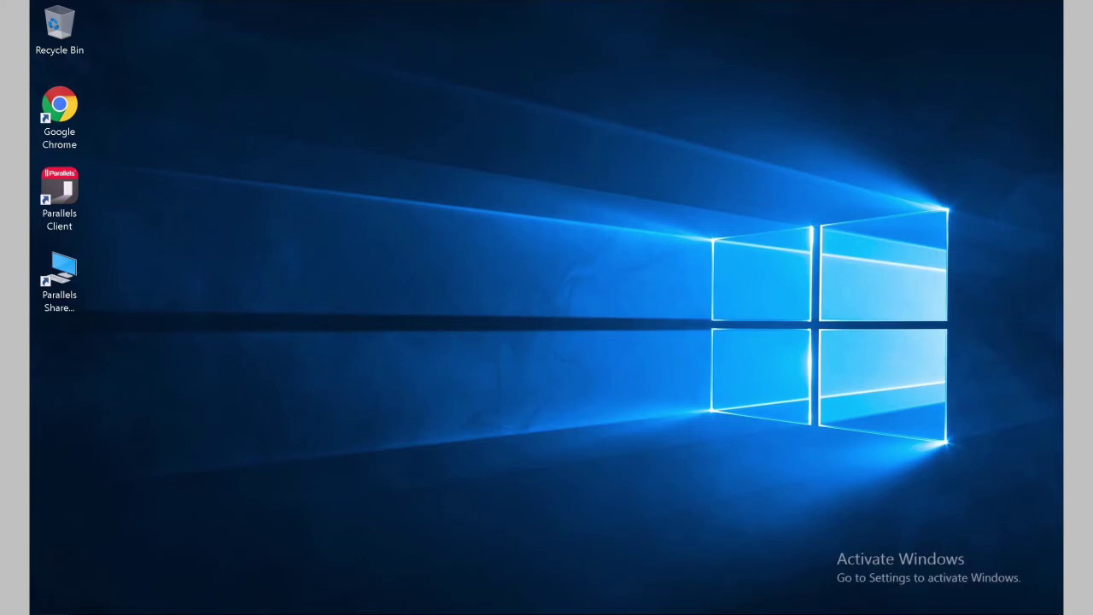
# Launch the Local Group Policy Editor with gpedit.msc, maximize it and widen the policy tree.
pyautogui.press('super')
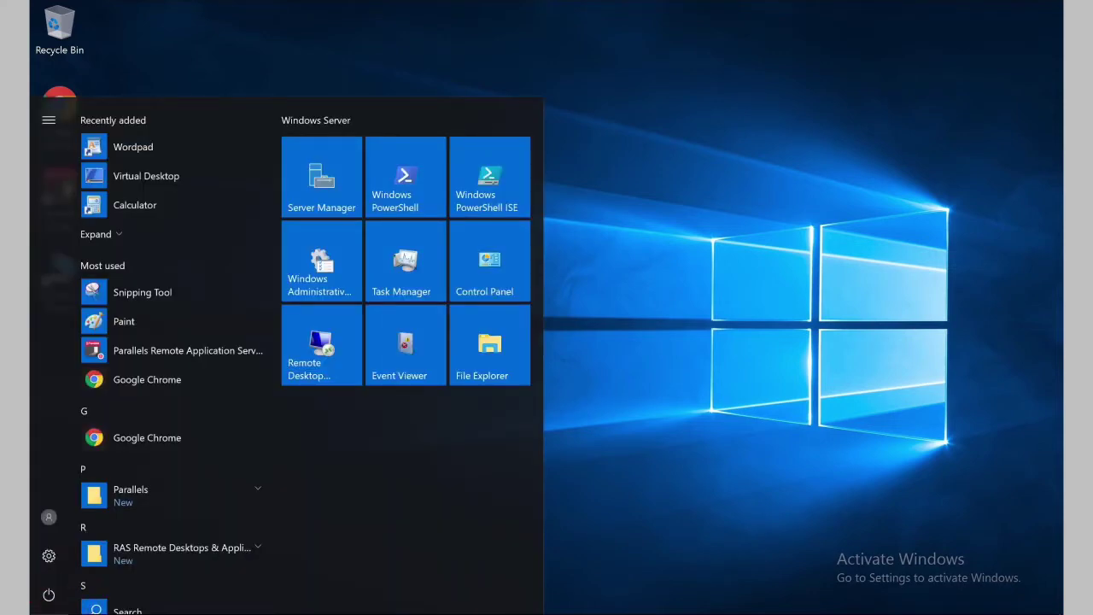
pyautogui.write('gped')
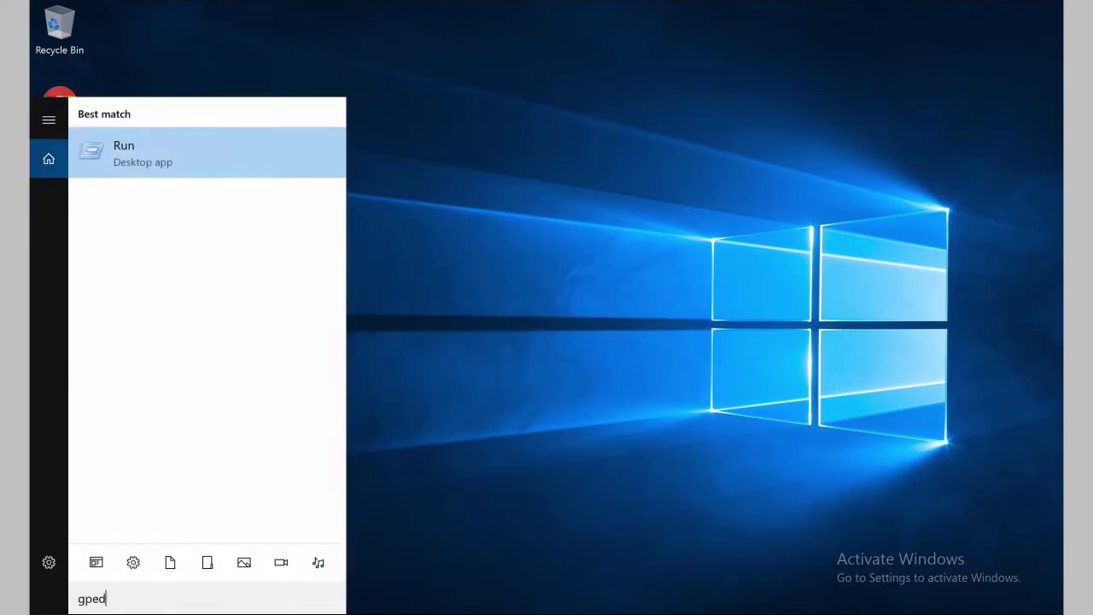
pyautogui.write('it.msc')
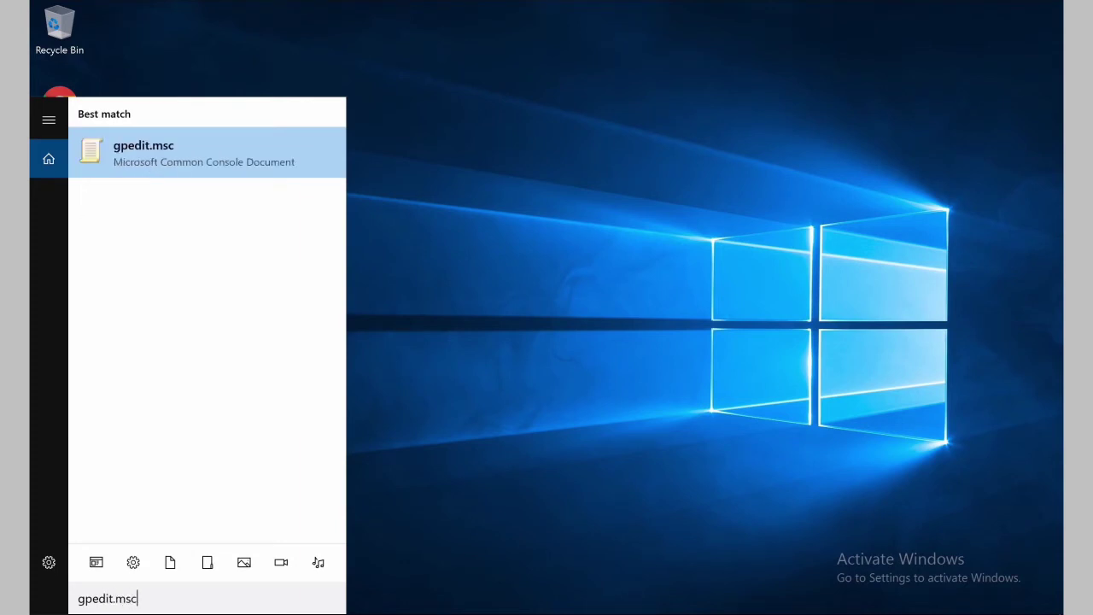
pyautogui.click(175, 169)
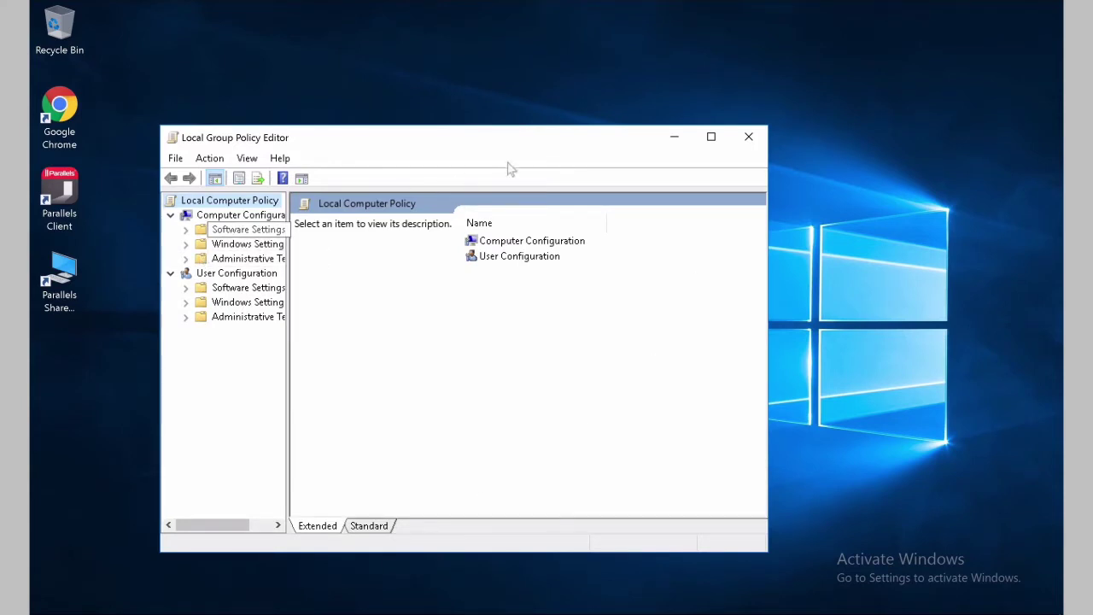
pyautogui.click(710, 136)
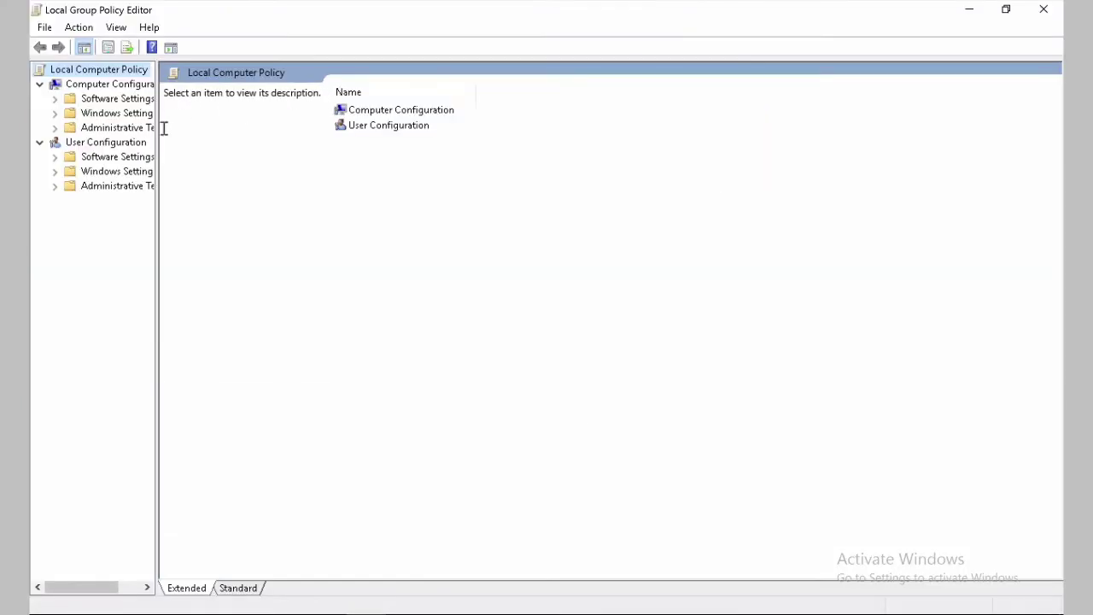
pyautogui.moveTo(157, 128); pyautogui.dragTo(245, 130)
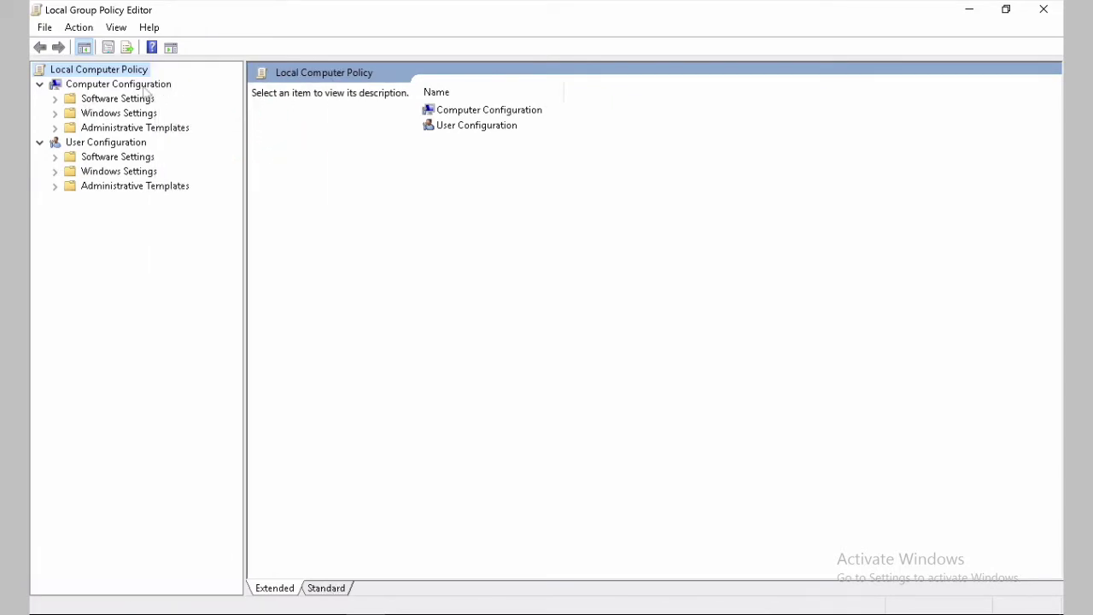
# Open the RemoteFX USB Device Redirection policies under Computer Configuration's Administrative Templates, Windows Components, Remote Desktop Services, Remote Desktop Connection Client.
pyautogui.click(55, 128)
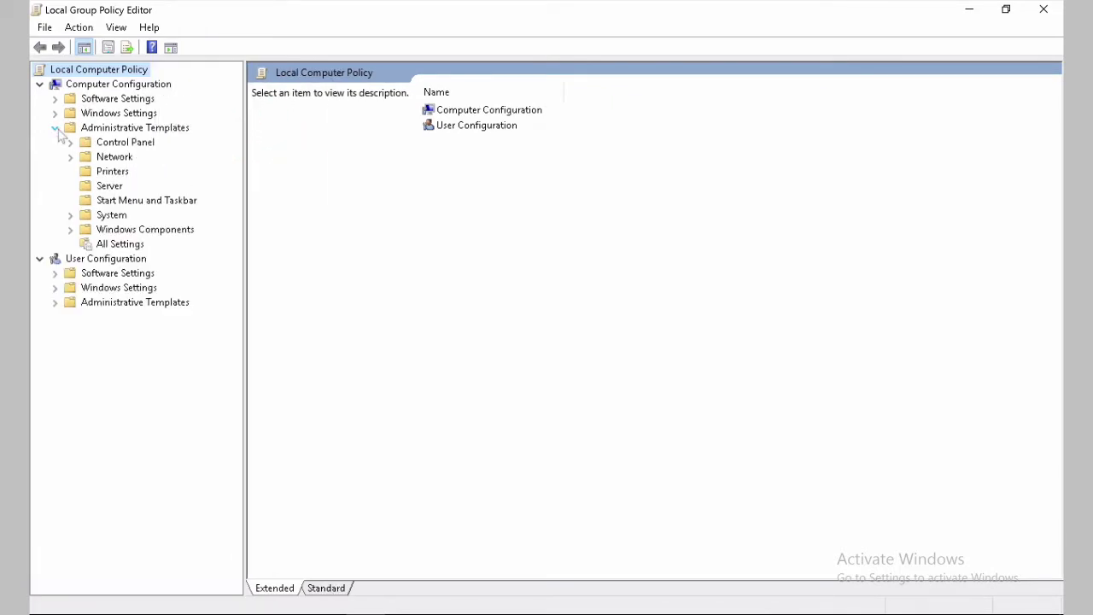
pyautogui.click(70, 230)
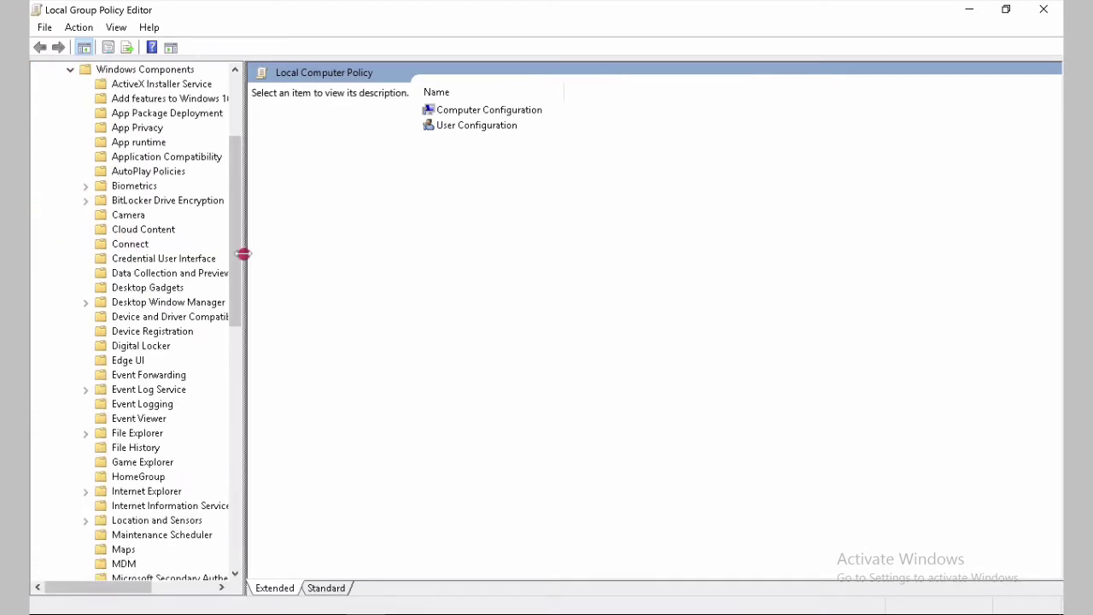
pyautogui.moveTo(243, 254); pyautogui.dragTo(364, 383)
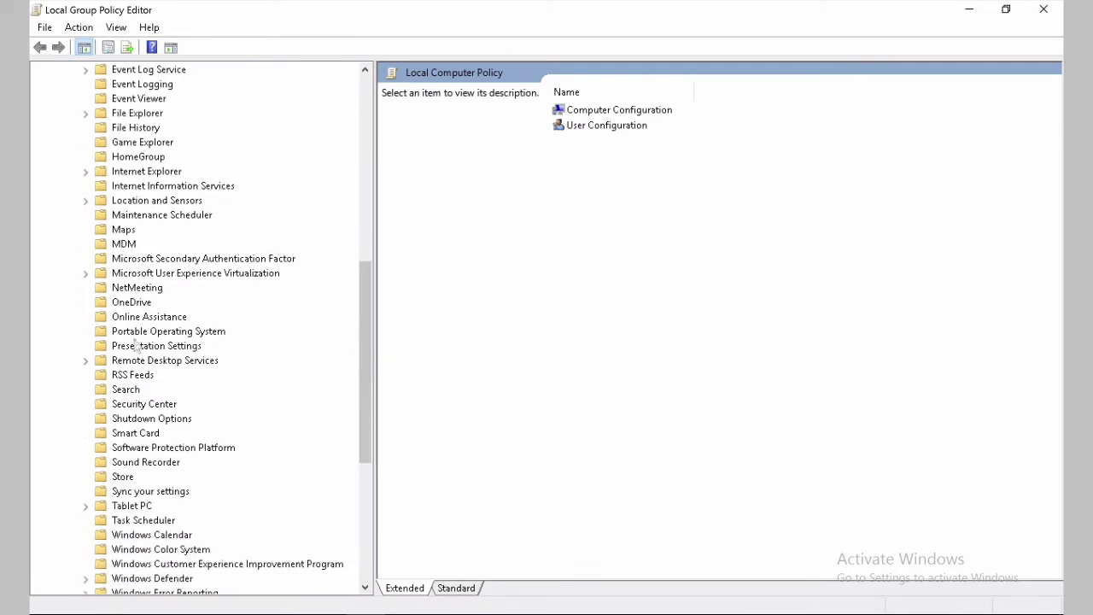
pyautogui.click(86, 360)
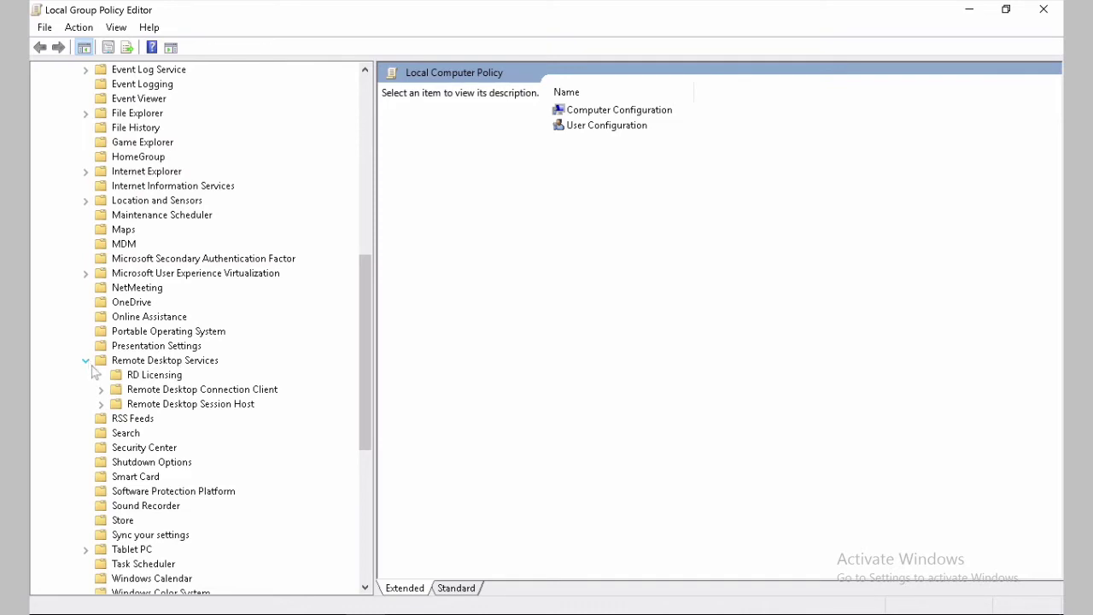
pyautogui.click(101, 390)
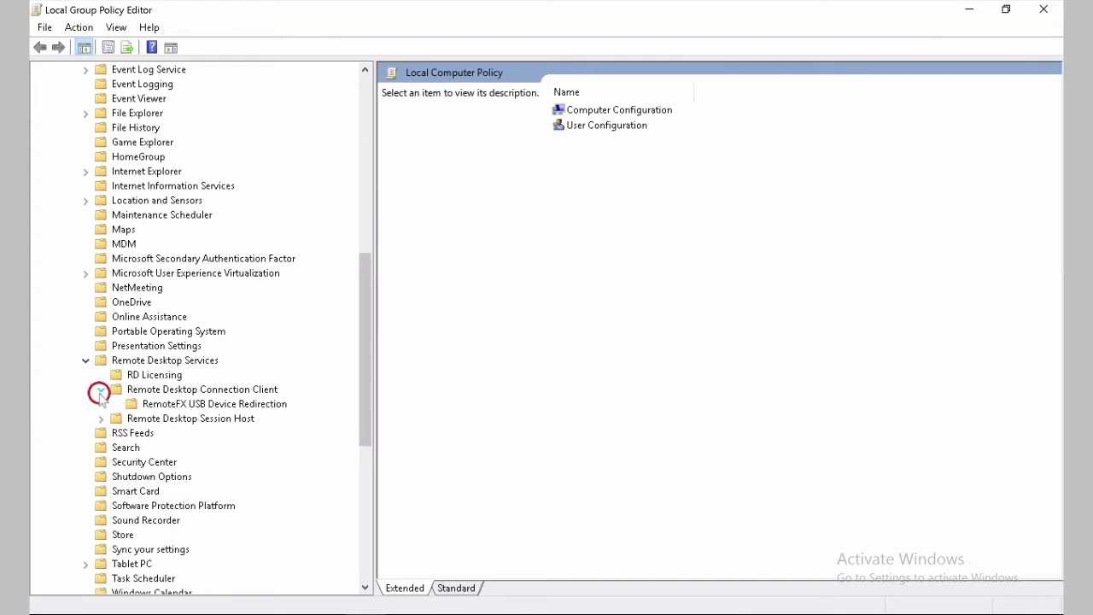
pyautogui.click(153, 391)
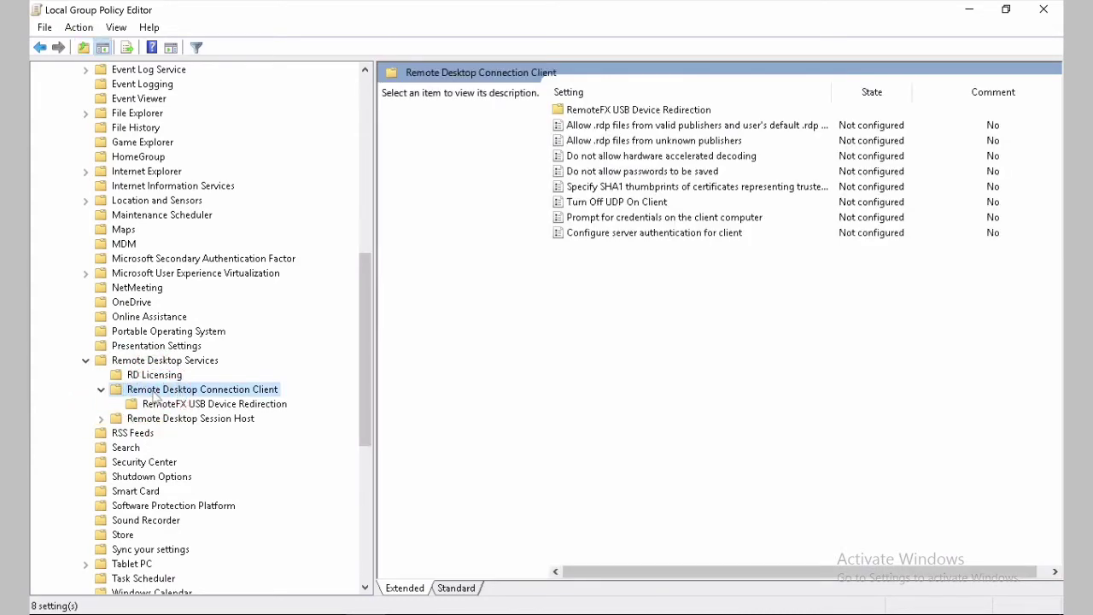
pyautogui.doubleClick(652, 117)
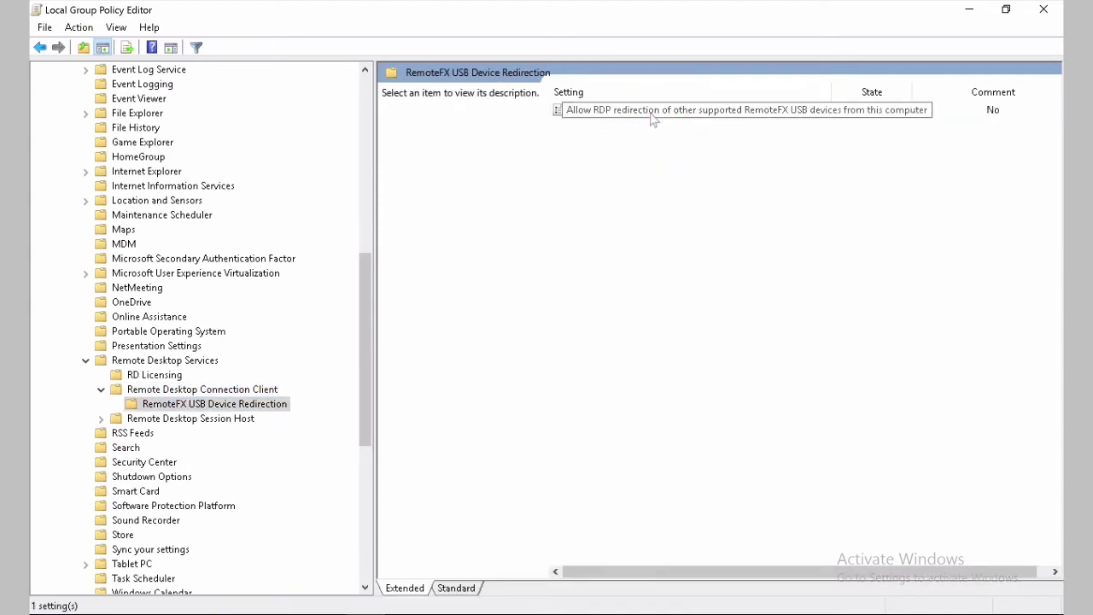
# Enable the policy allowing RDP redirection of other supported RemoteFX USB devices, with access rights set to Adminstrators and Users.
pyautogui.doubleClick(665, 111)
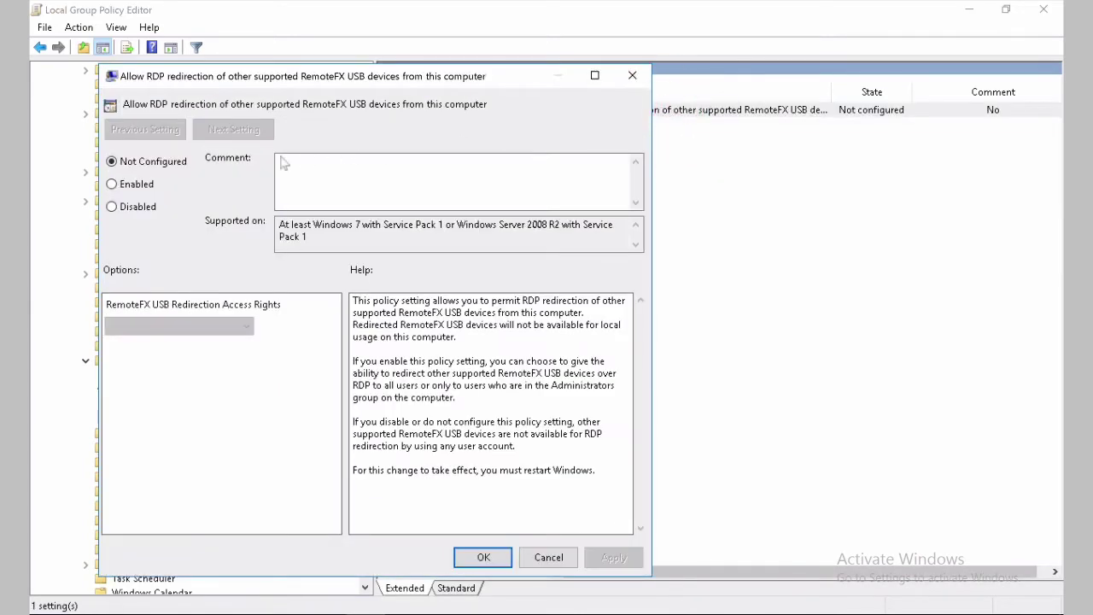
pyautogui.click(144, 185)
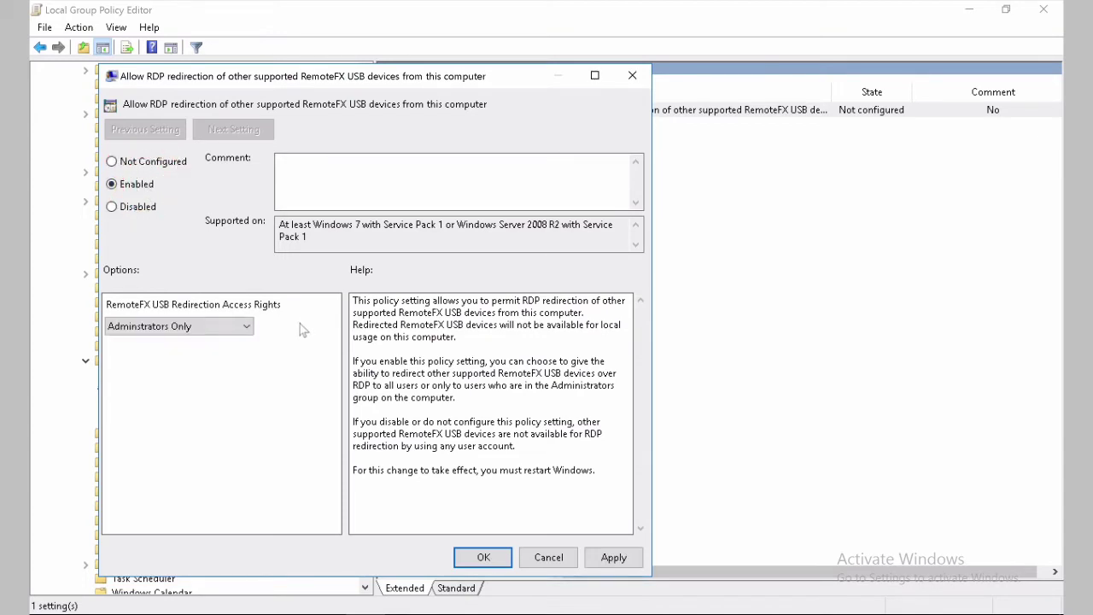
pyautogui.click(248, 328)
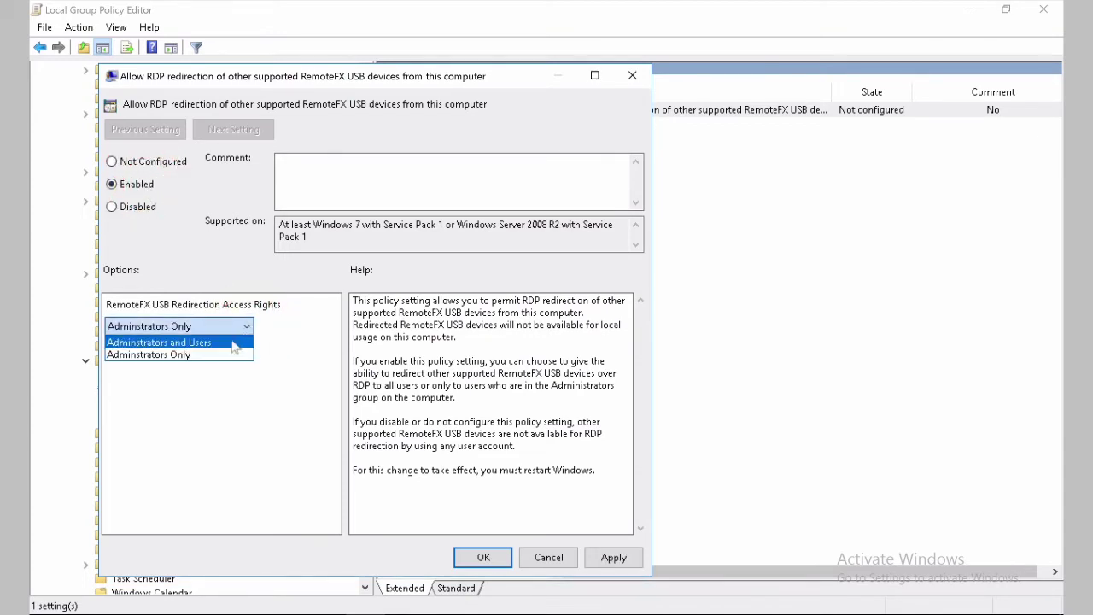
pyautogui.click(231, 344)
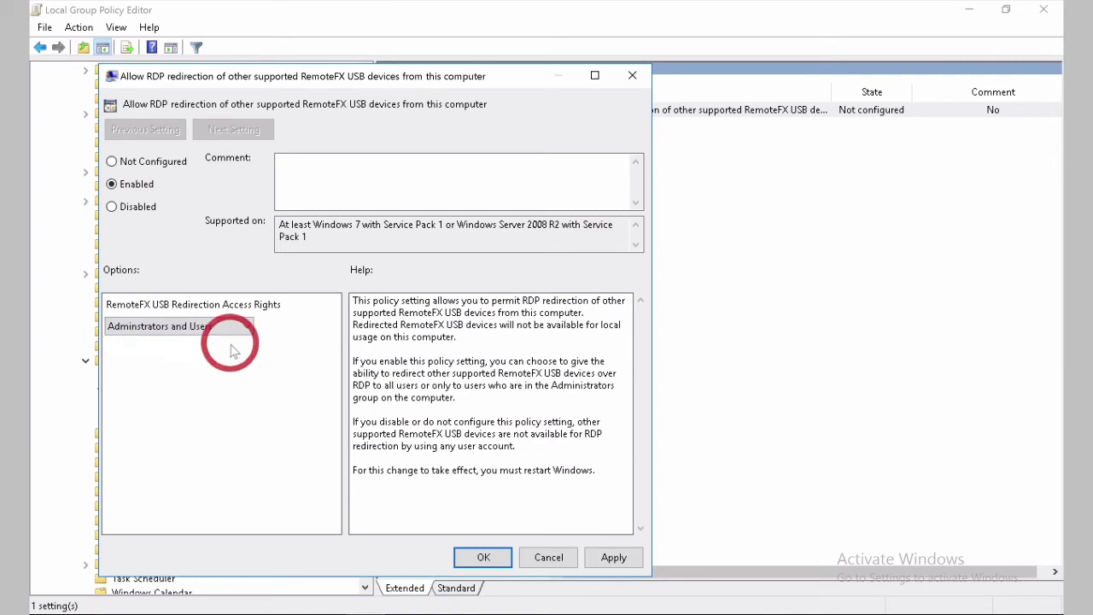
pyautogui.click(606, 560)
pyautogui.click(489, 557)
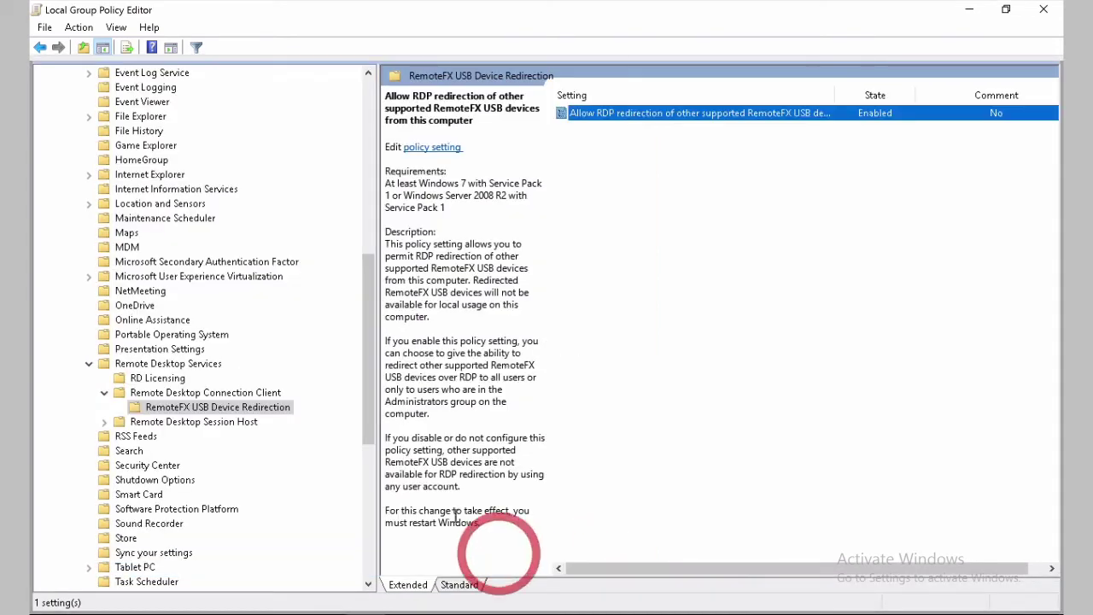
# Collapse Remote Desktop Connection Client and open the Device and Resource Redirection policies under Remote Desktop Session Host.
pyautogui.click(261, 395)
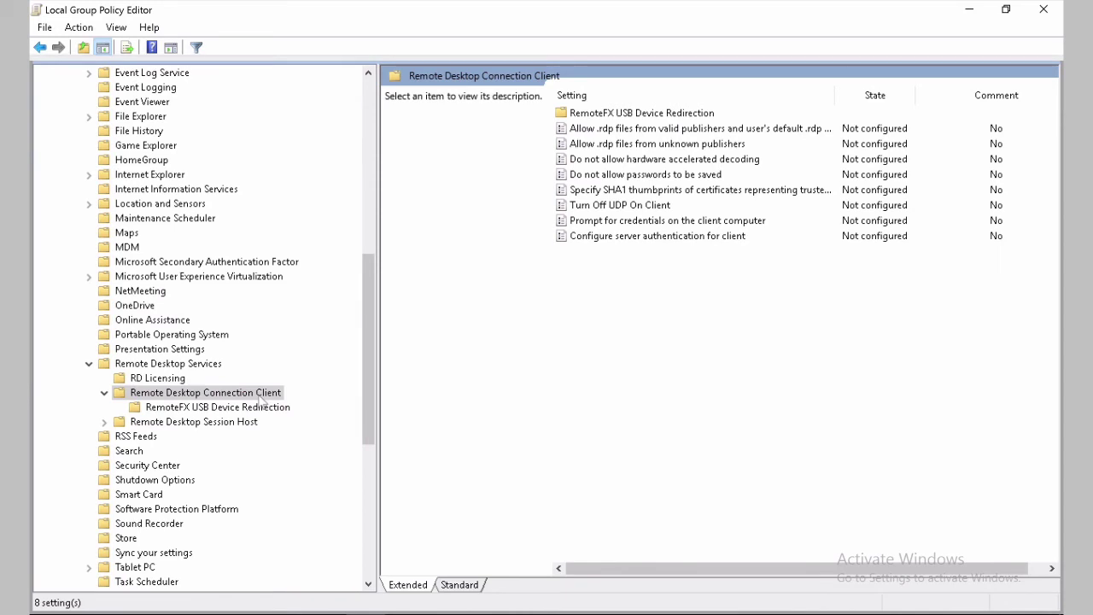
pyautogui.click(105, 392)
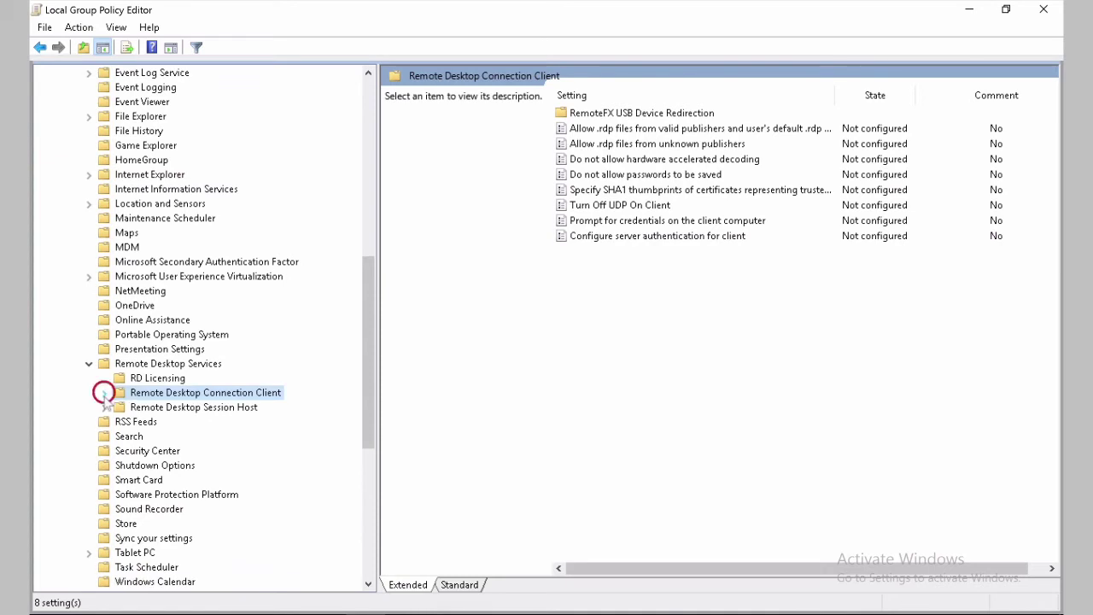
pyautogui.click(104, 408)
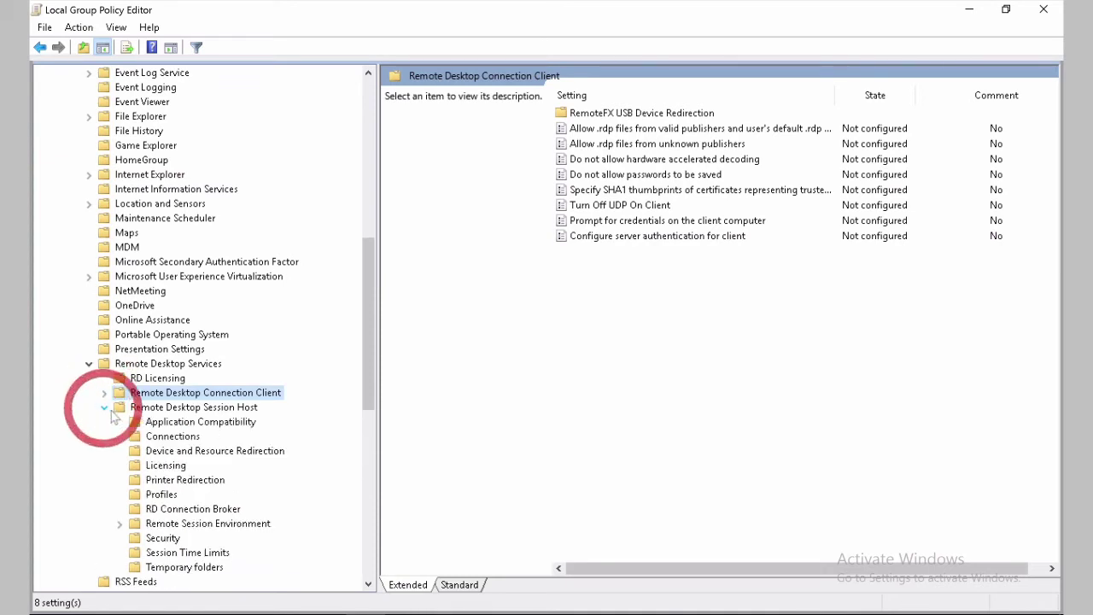
pyautogui.click(198, 458)
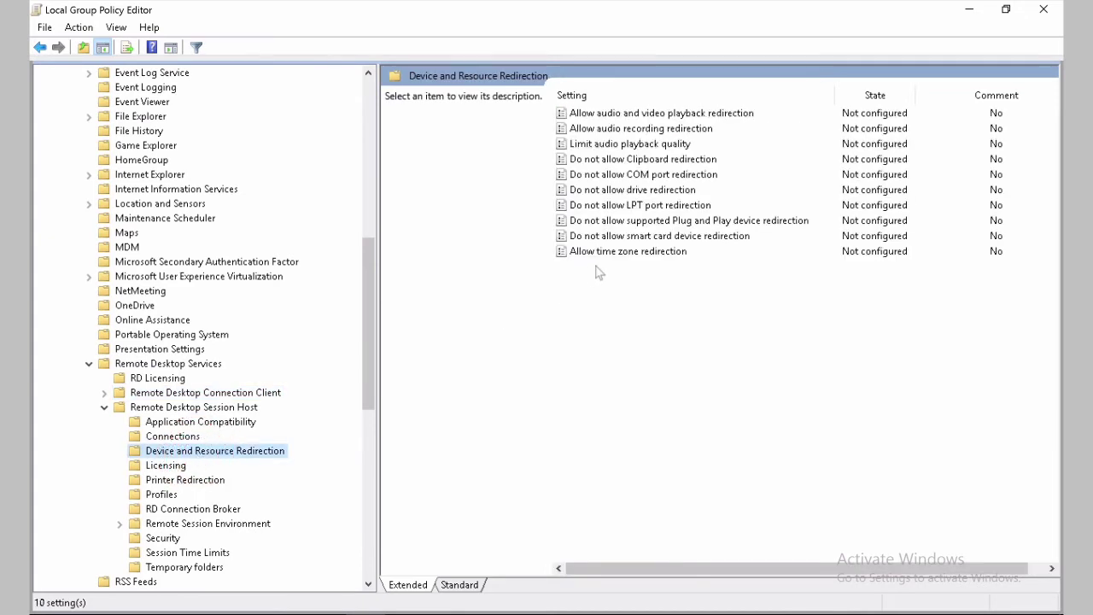
# Enable the "Allow audio and video playback redirection" and "Allow audio recording redirection" policies.
pyautogui.doubleClick(655, 115)
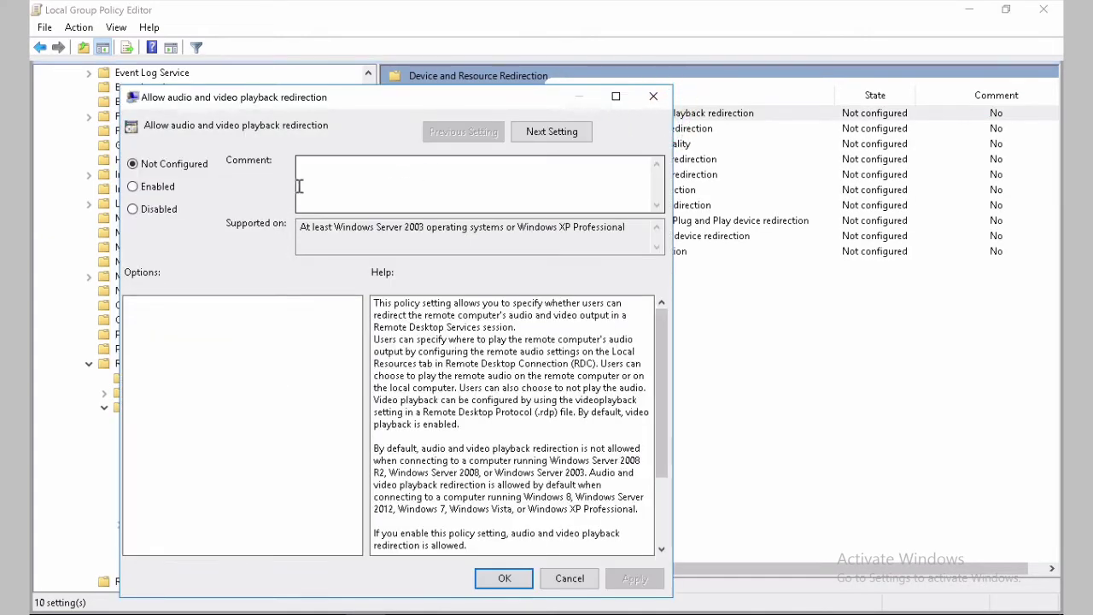
pyautogui.click(156, 188)
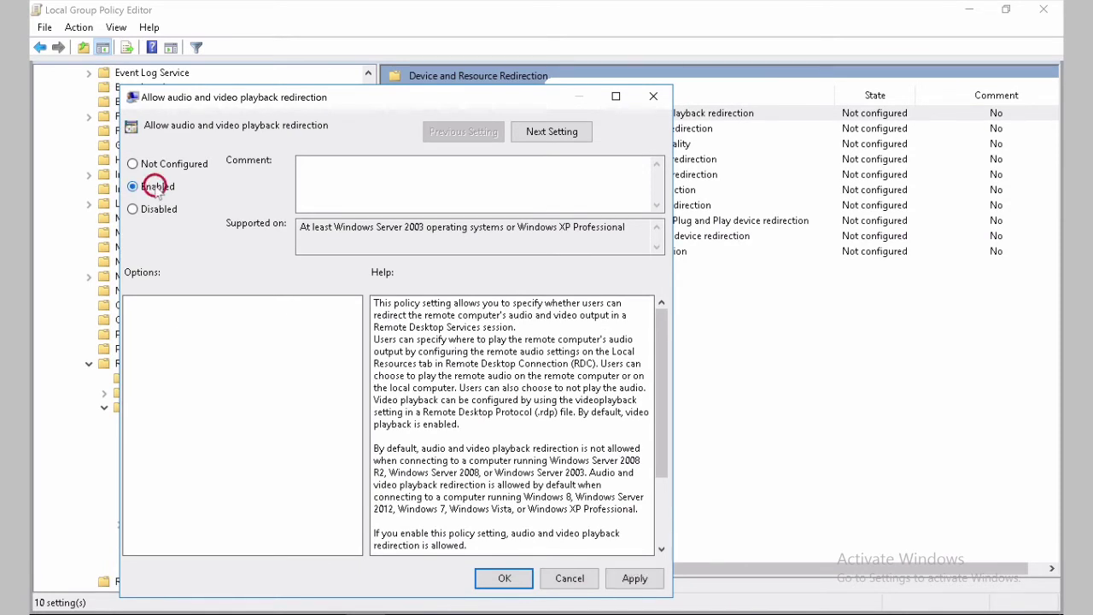
pyautogui.click(634, 579)
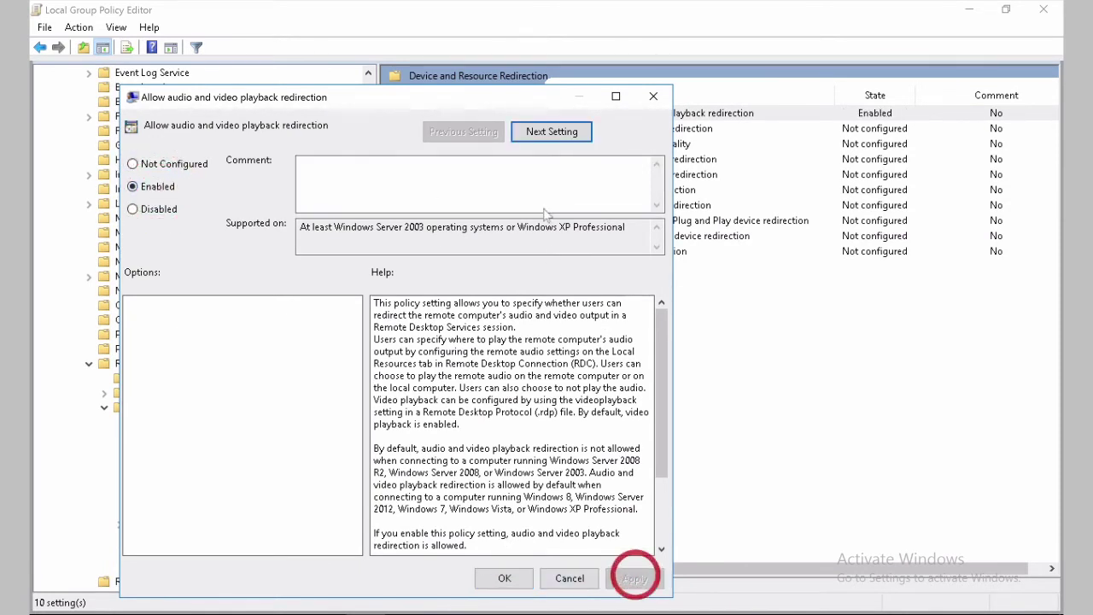
pyautogui.click(557, 135)
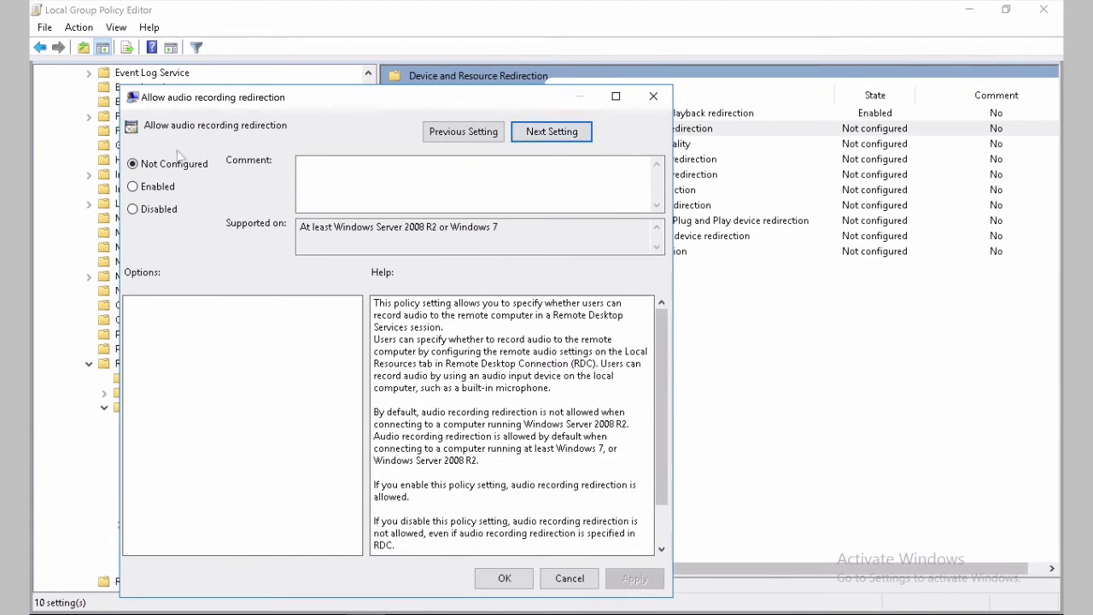
pyautogui.click(134, 188)
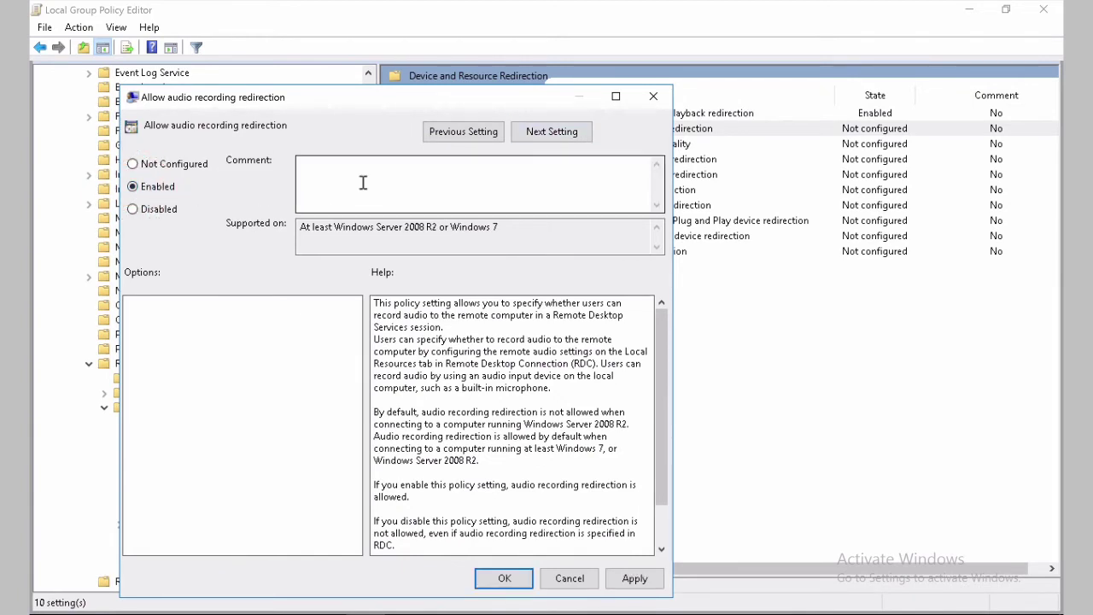
pyautogui.click(629, 578)
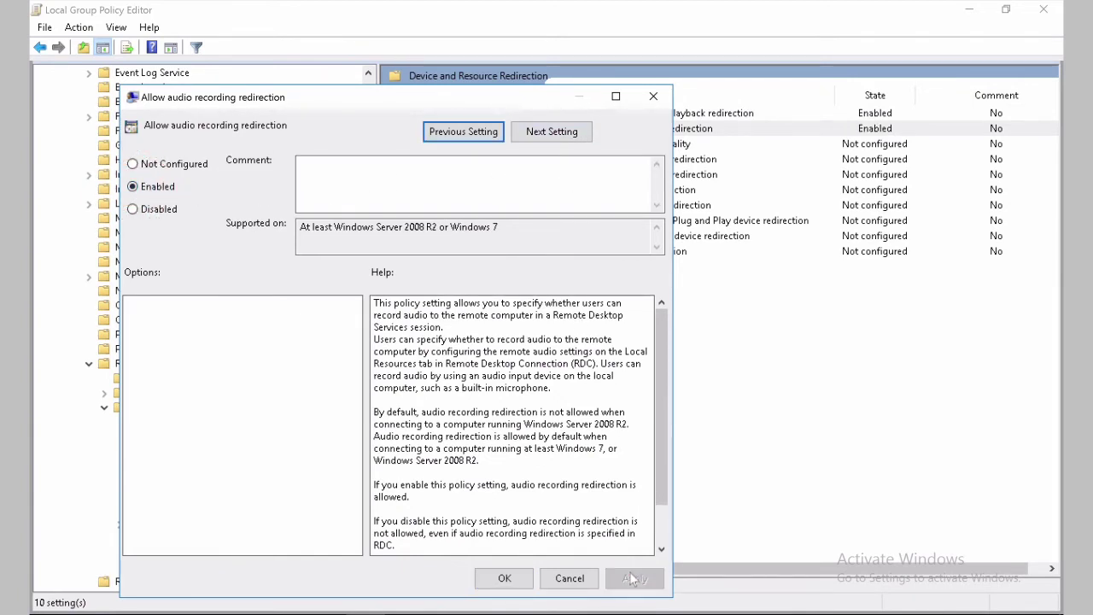
# Enable the "Limit audio playback quality" policy with Audio Quality set to Medium.
pyautogui.click(569, 133)
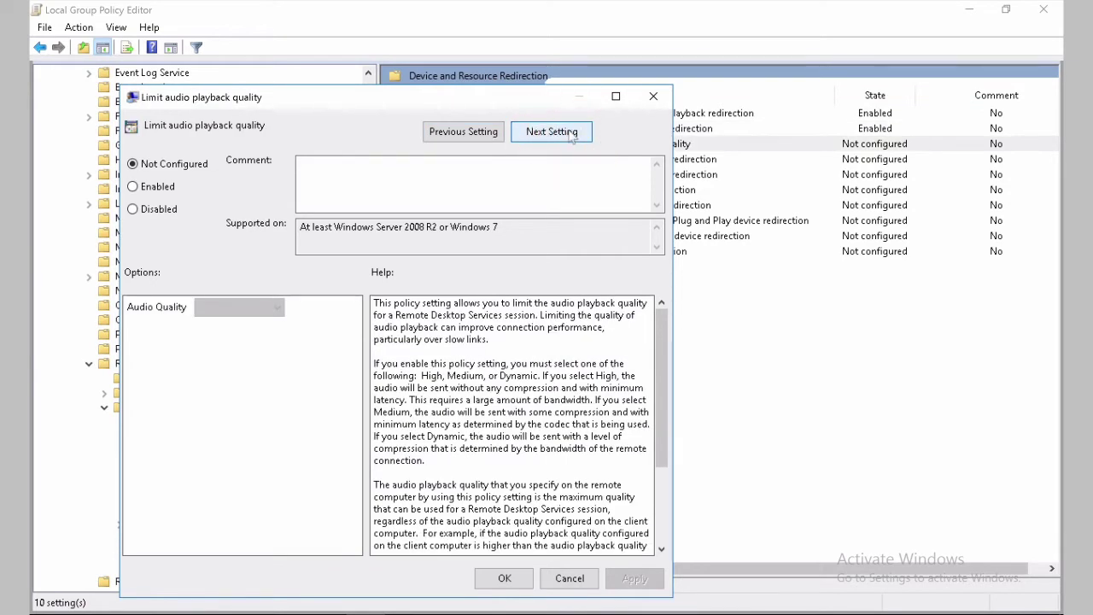
pyautogui.click(132, 187)
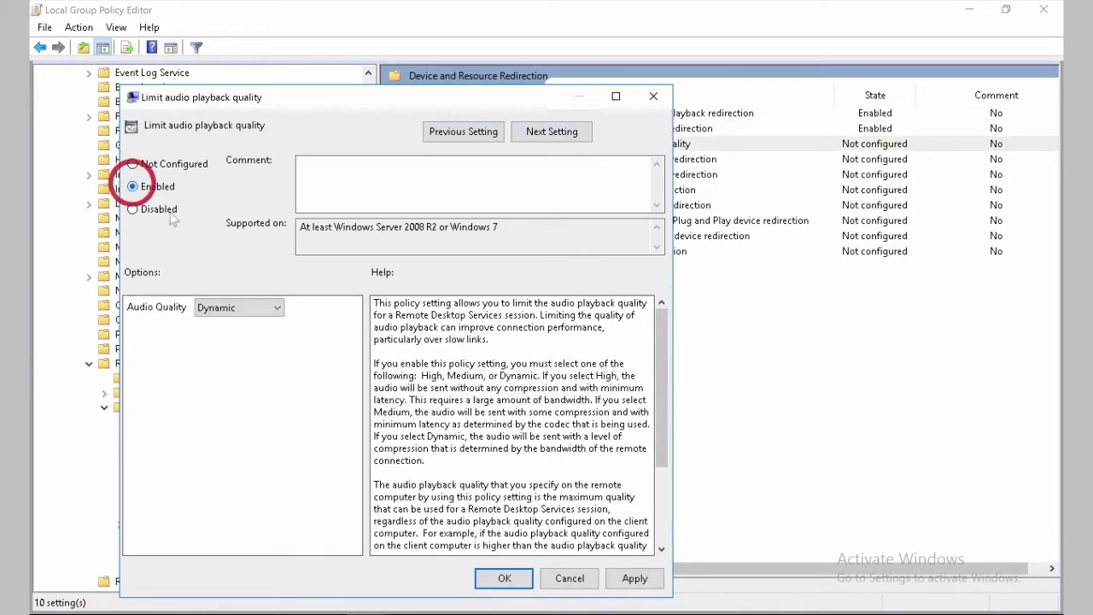
pyautogui.click(277, 310)
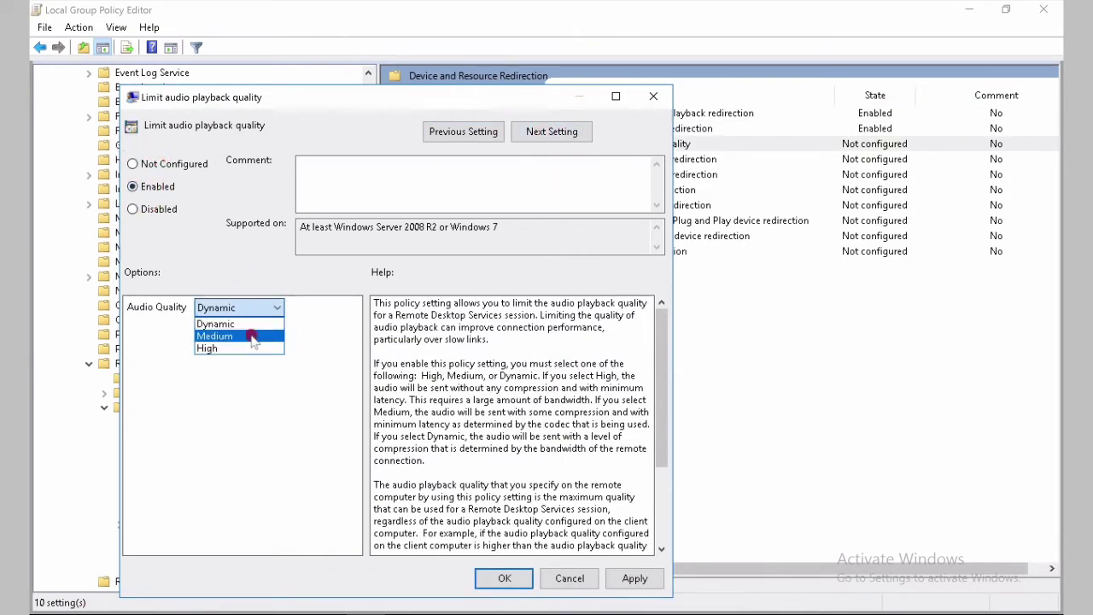
pyautogui.click(223, 336)
pyautogui.click(635, 579)
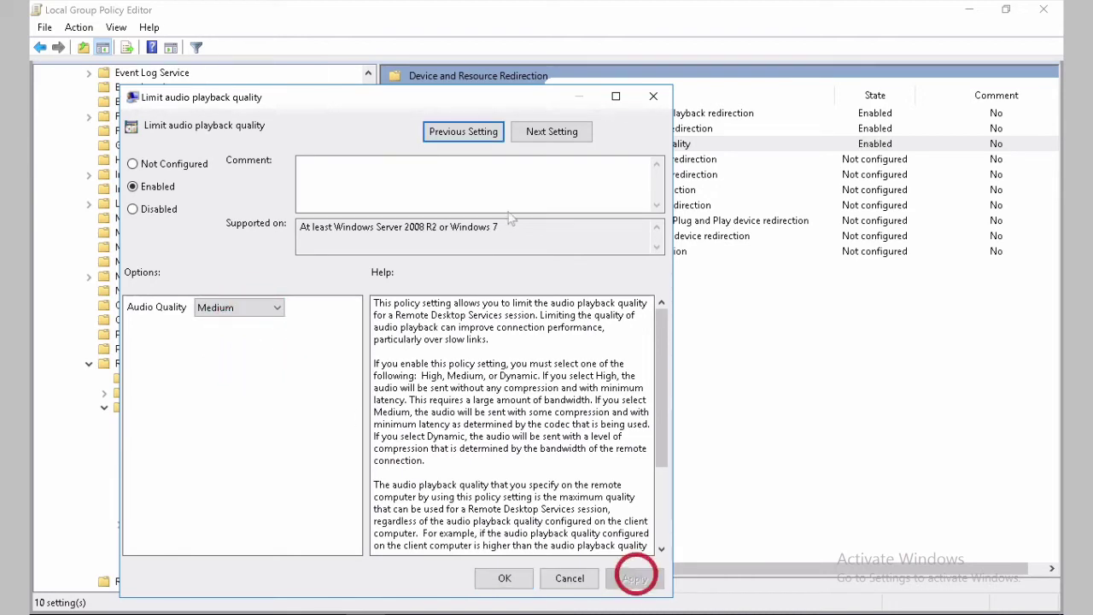
# Skip the clipboard, port, drive, Plug and Play and smart card policies and enable "Allow time zone redirection".
pyautogui.click(552, 131)
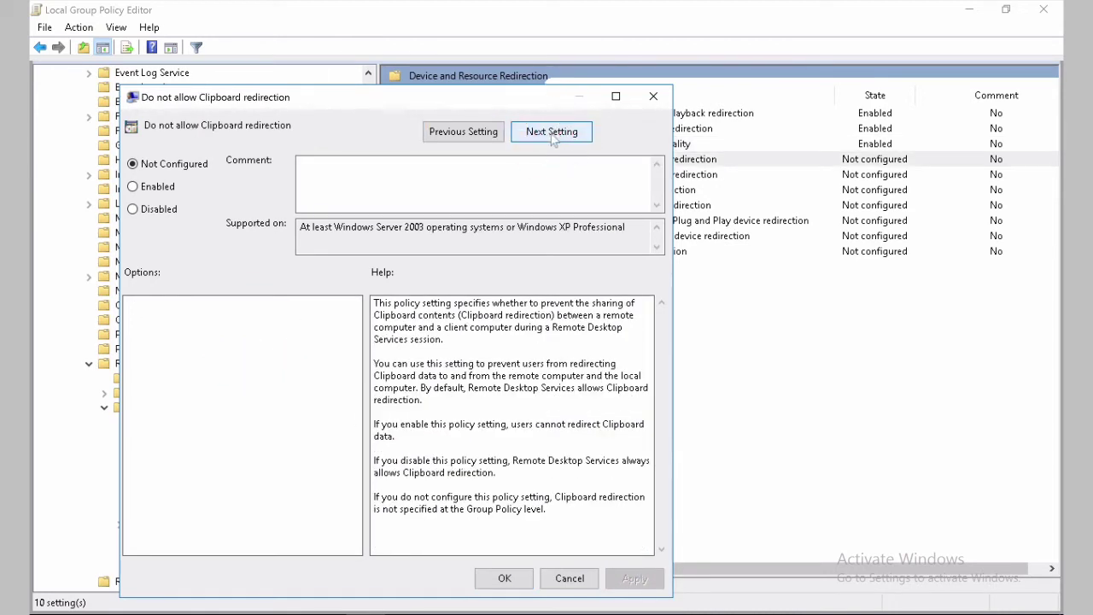
pyautogui.click(552, 131)
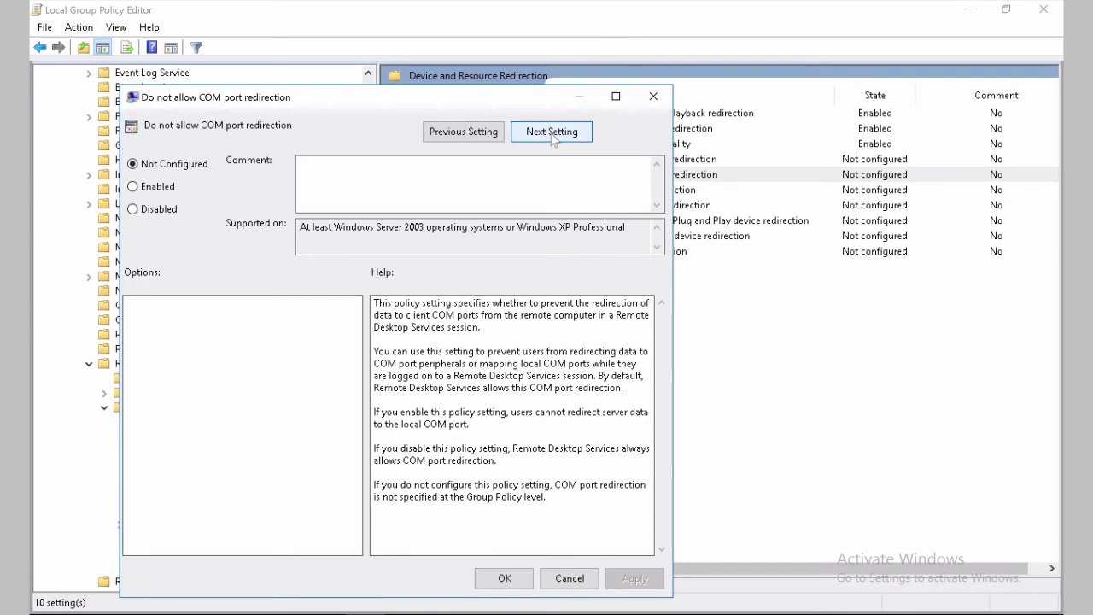
pyautogui.click(552, 131)
pyautogui.click(552, 132)
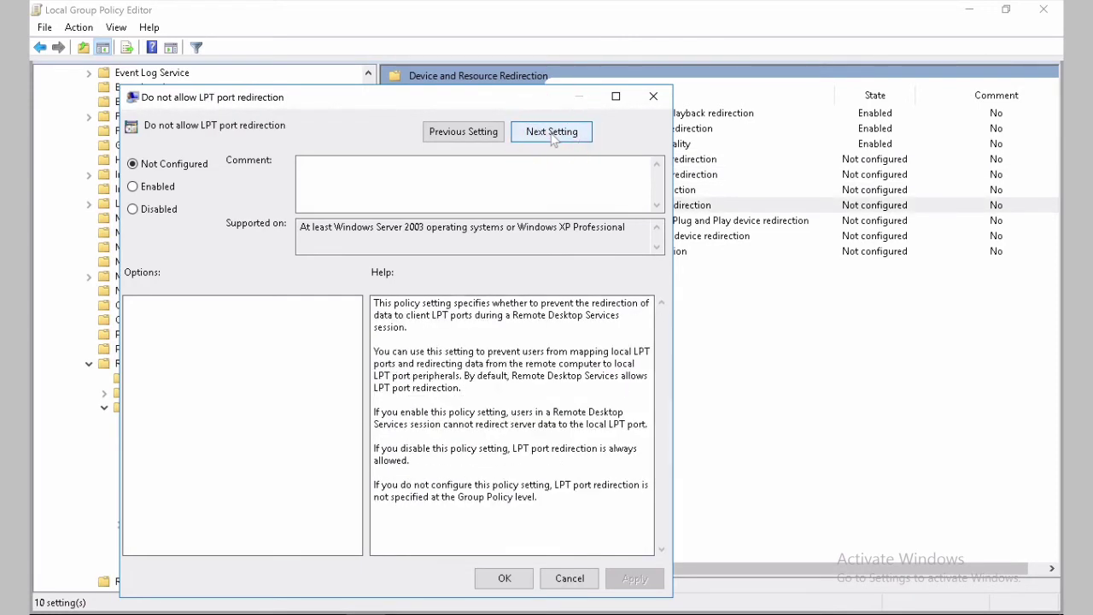
pyautogui.click(552, 132)
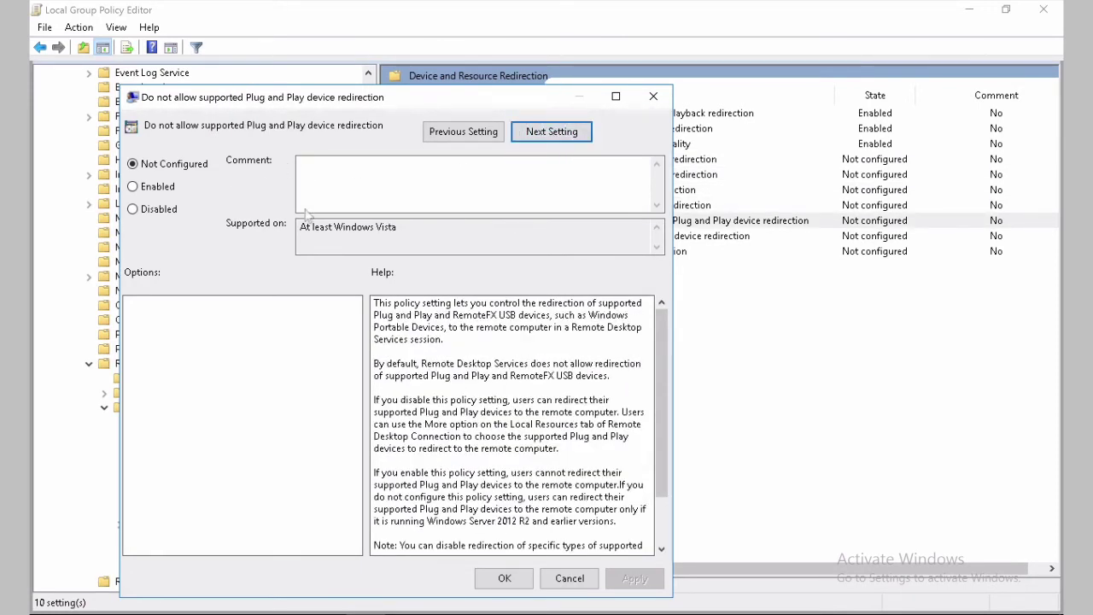
pyautogui.click(540, 135)
pyautogui.click(539, 137)
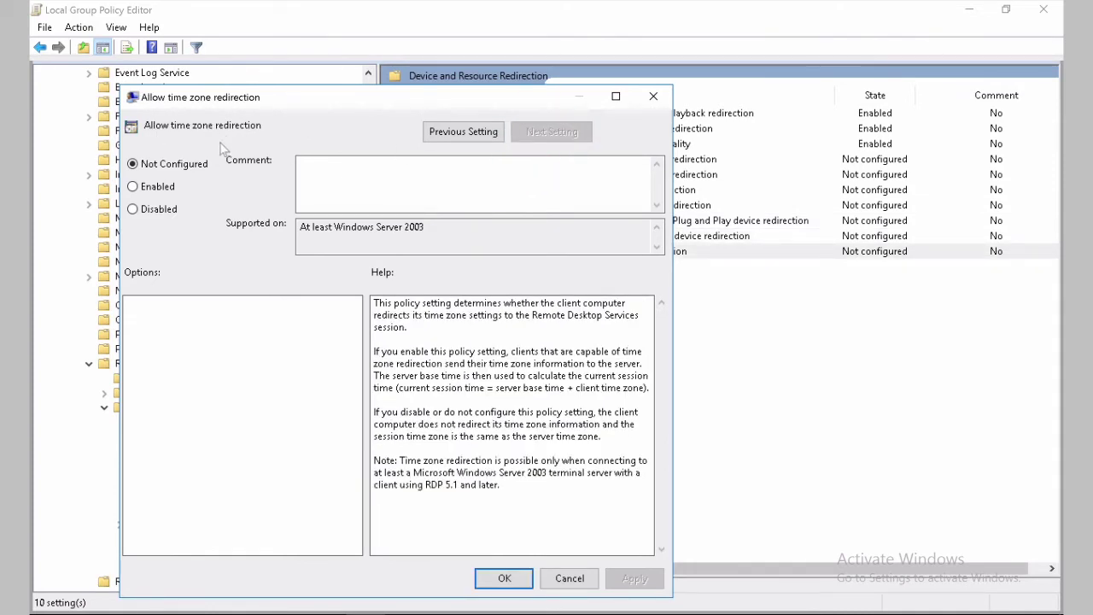
pyautogui.click(137, 187)
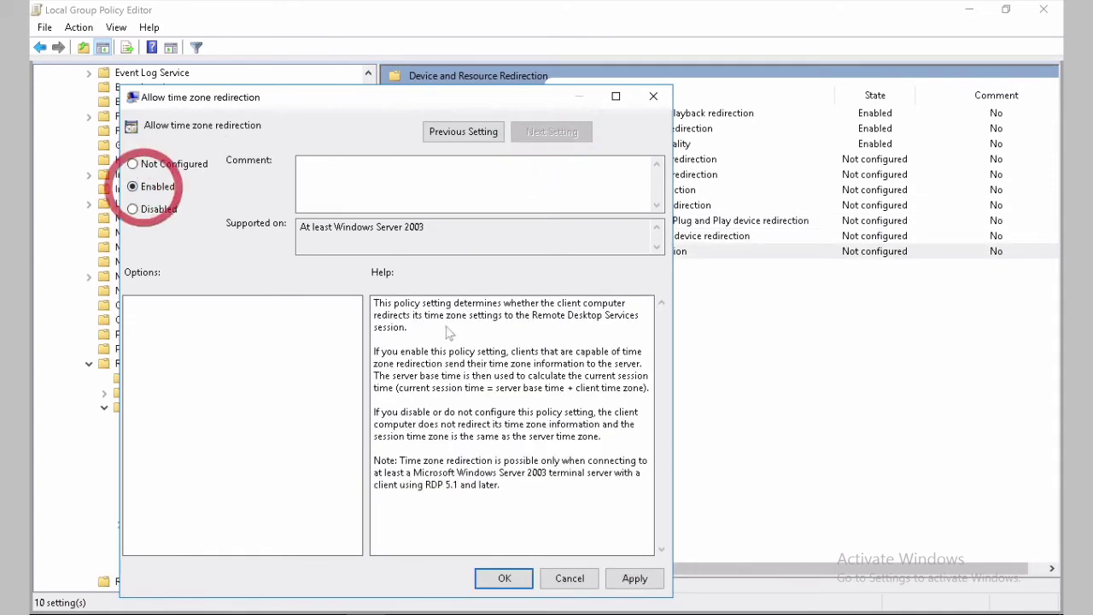
pyautogui.click(636, 578)
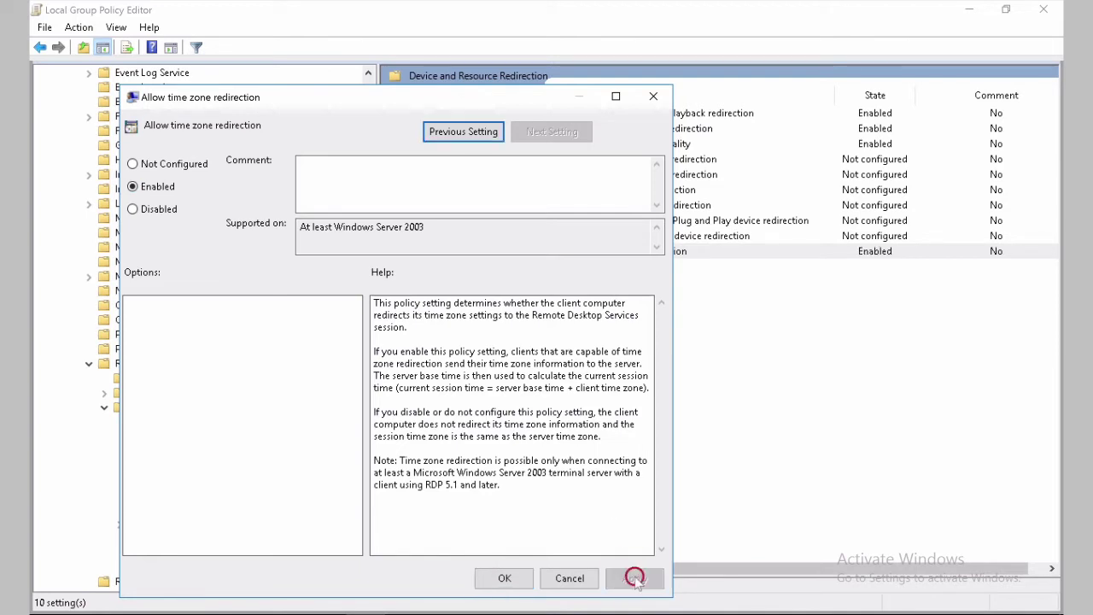
pyautogui.click(506, 581)
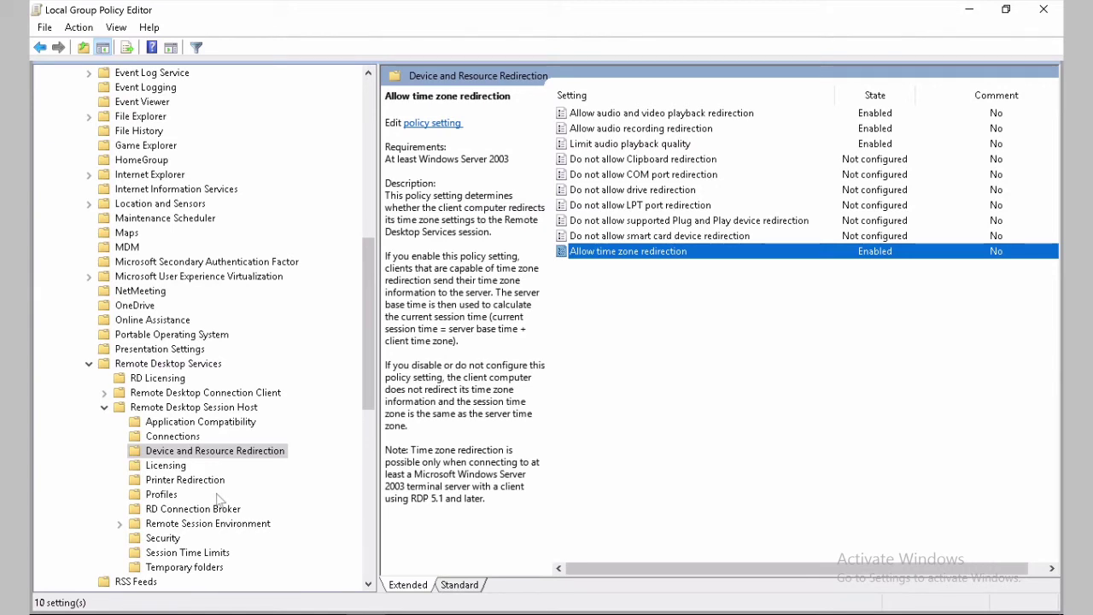
# Open the RemoteFX for Windows Server 2008 R2 policies under Remote Desktop Session Host's Remote Session Environment.
pyautogui.click(120, 523)
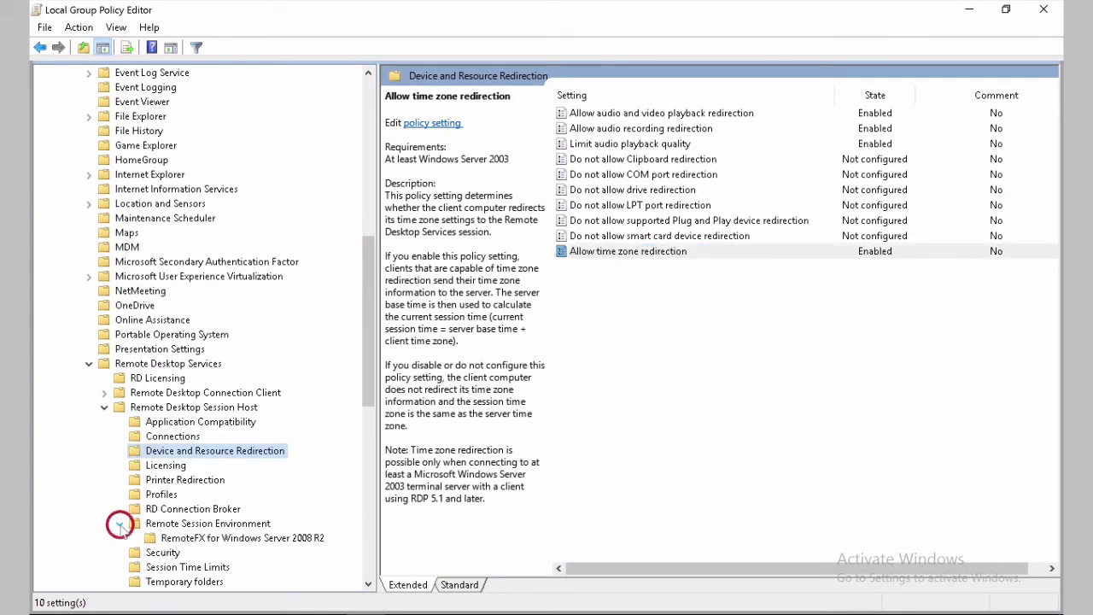
pyautogui.click(182, 525)
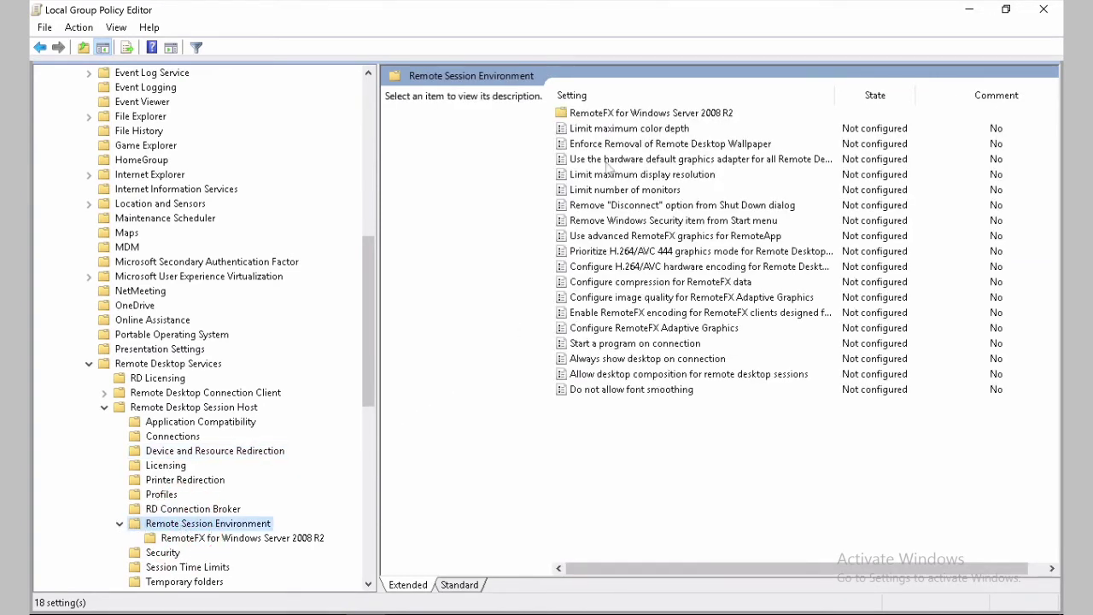
pyautogui.doubleClick(640, 116)
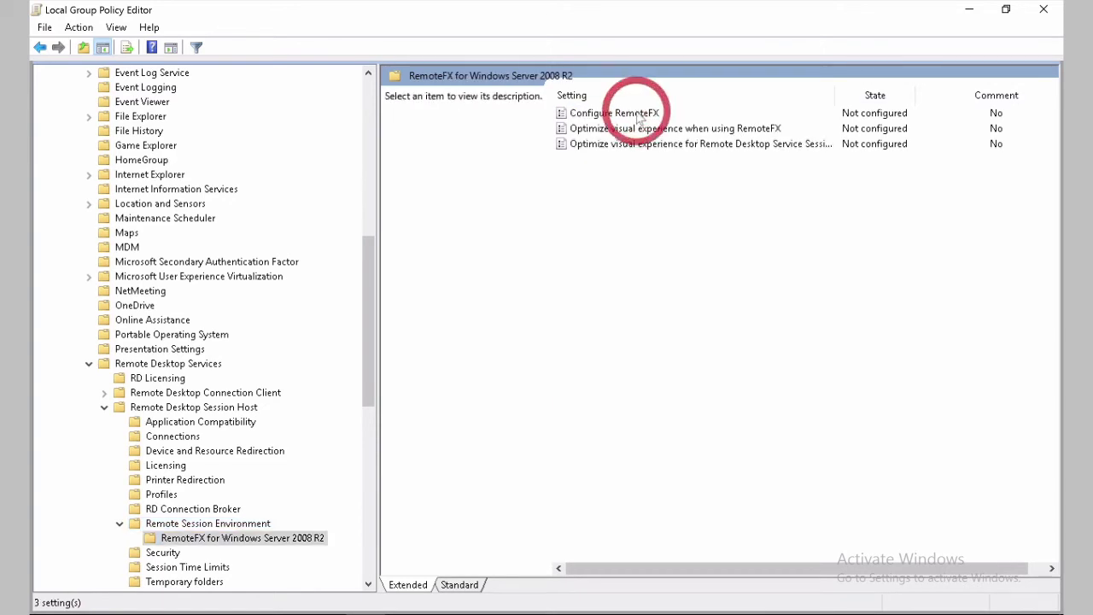
# Enable the "Configure RemoteFX" policy and apply the change.
pyautogui.click(625, 114)
pyautogui.doubleClick(624, 114)
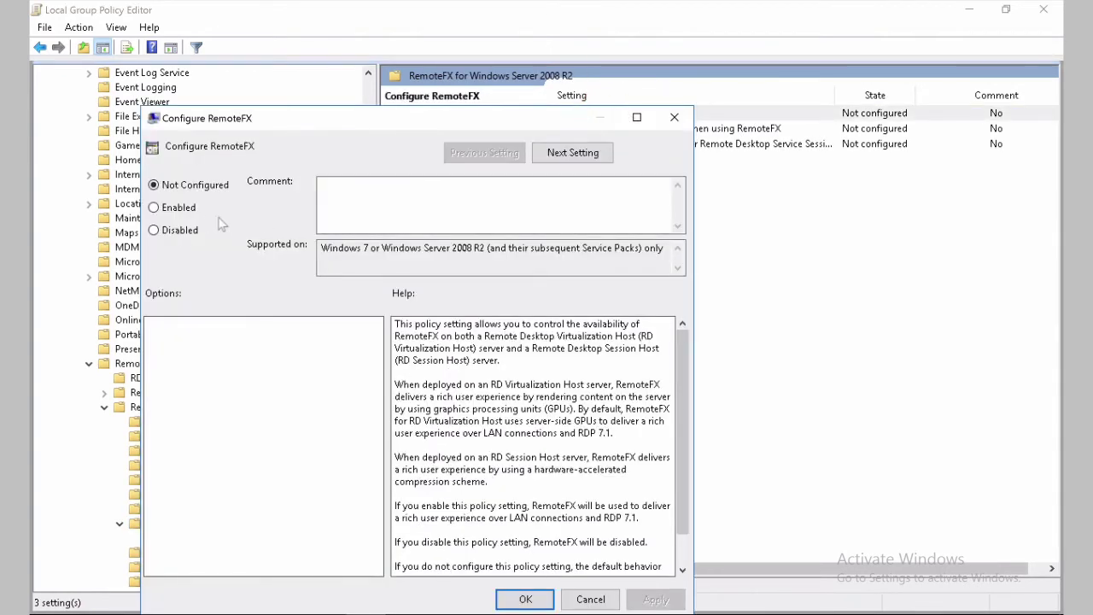
pyautogui.click(187, 217)
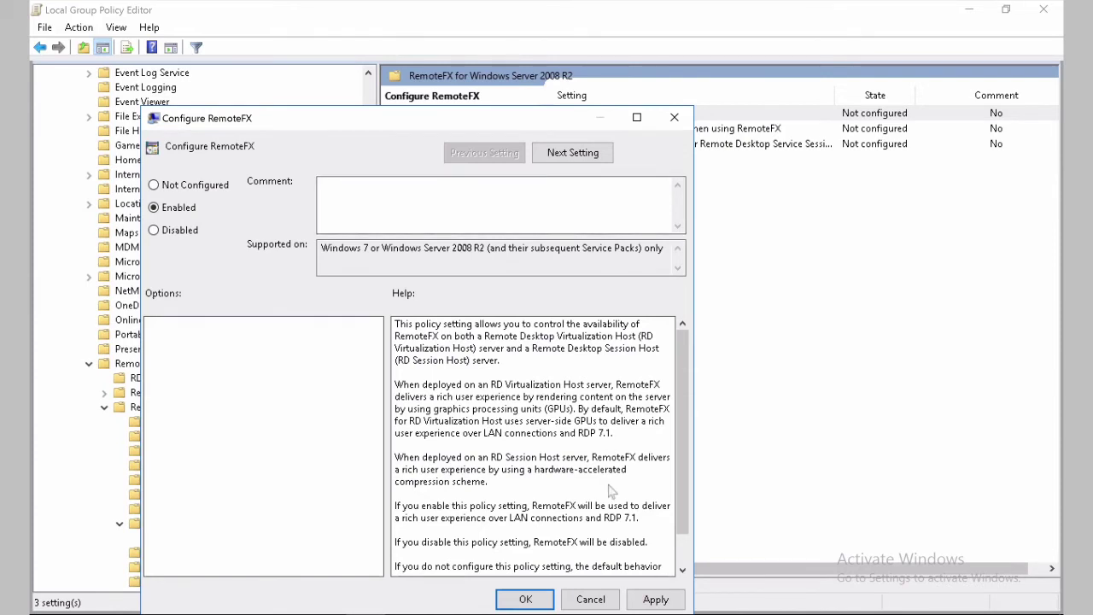
pyautogui.click(674, 598)
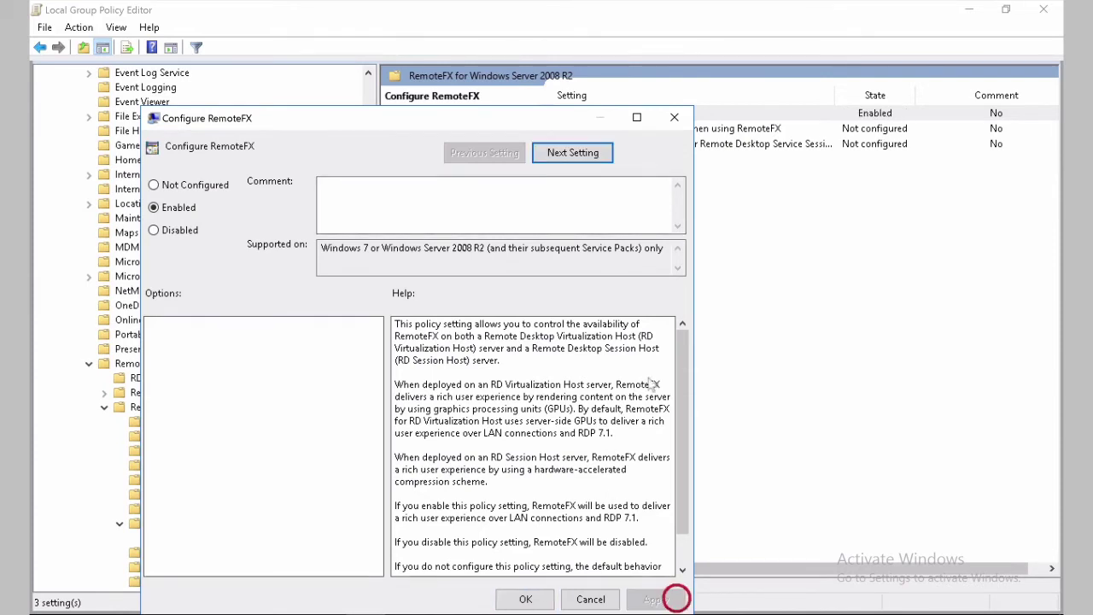
# Enable the "Optimize visual experience when using RemoteFX" policy with medium screen capture rate and image quality, and apply it.
pyautogui.click(593, 156)
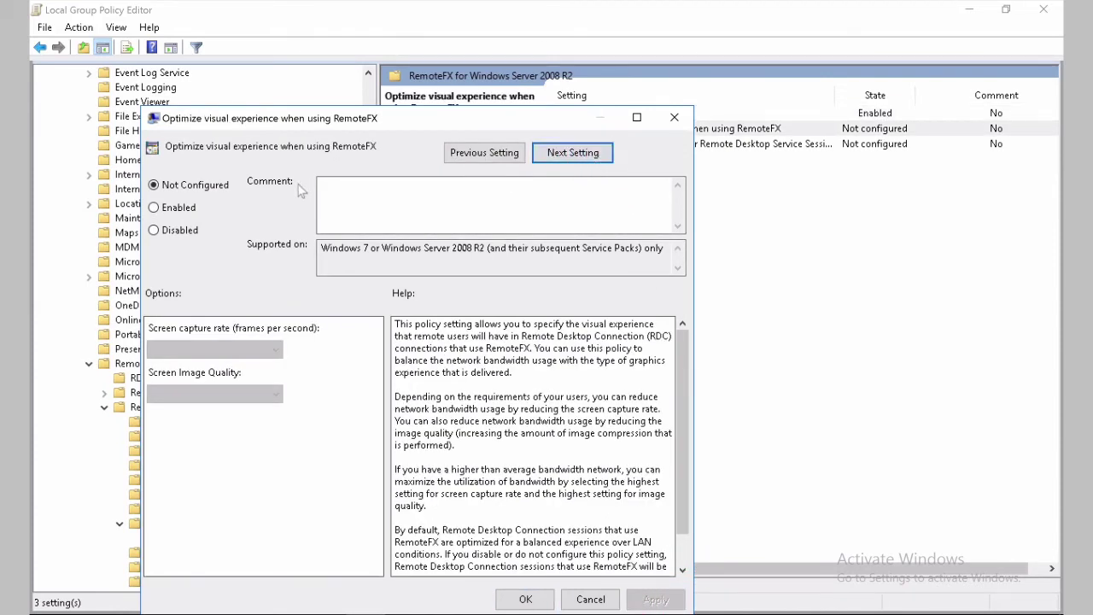
pyautogui.click(179, 208)
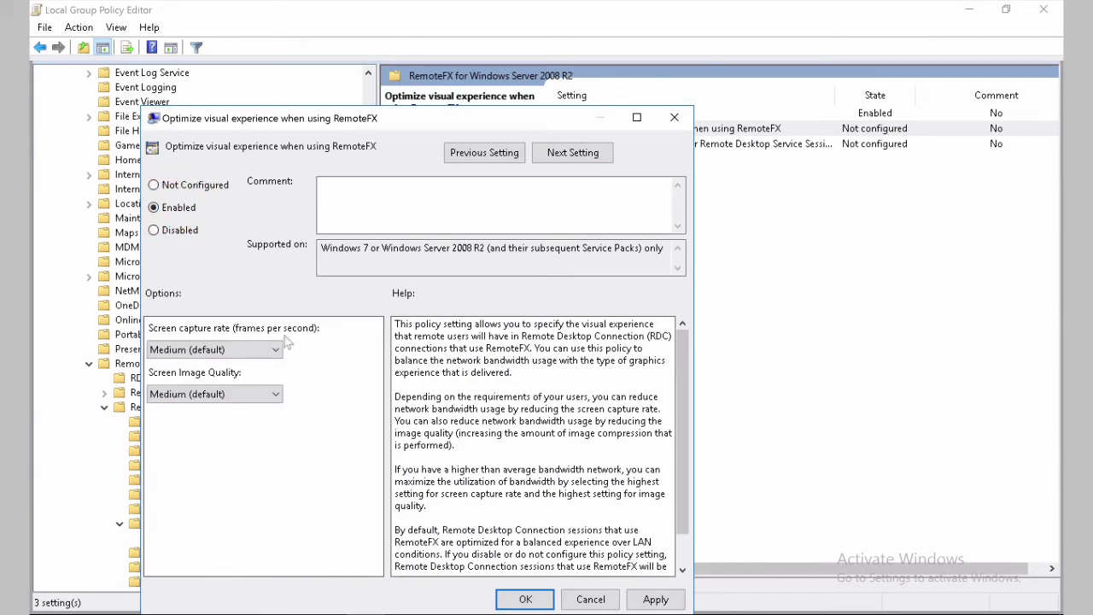
pyautogui.click(658, 599)
# Enable "Optimize visual experience for Remote Desktop Service Sessions" with the visual experience set to Rich multimedia.
pyautogui.click(585, 156)
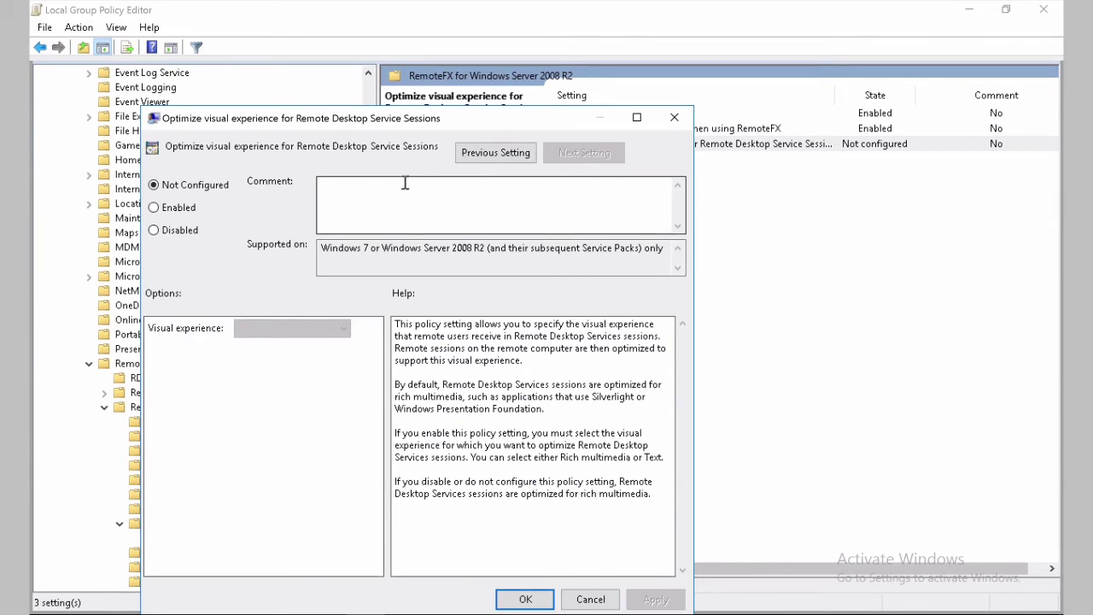
pyautogui.click(181, 207)
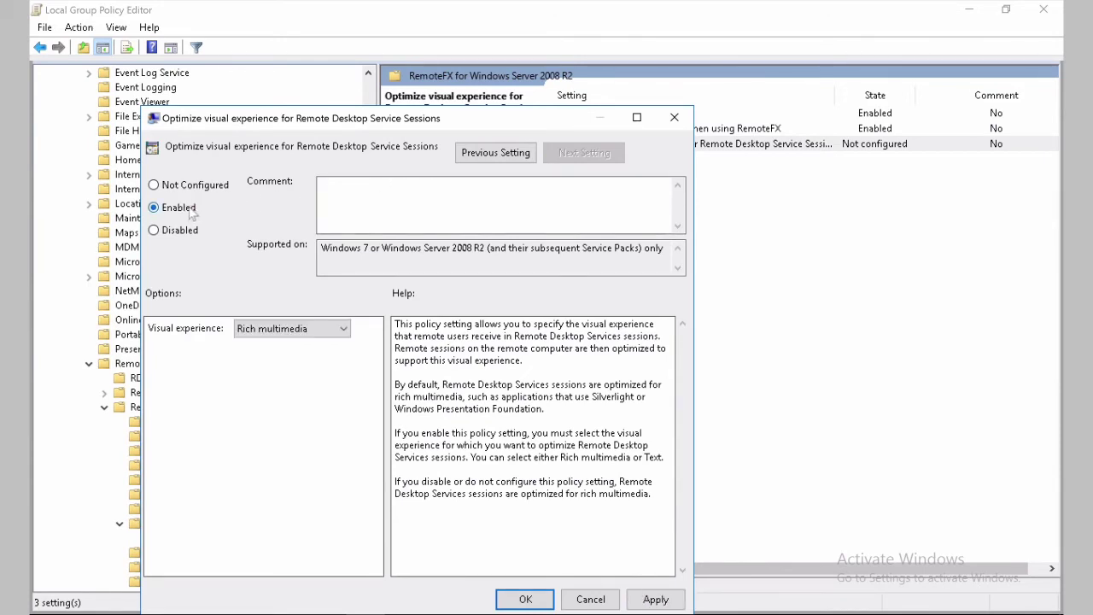
pyautogui.click(344, 330)
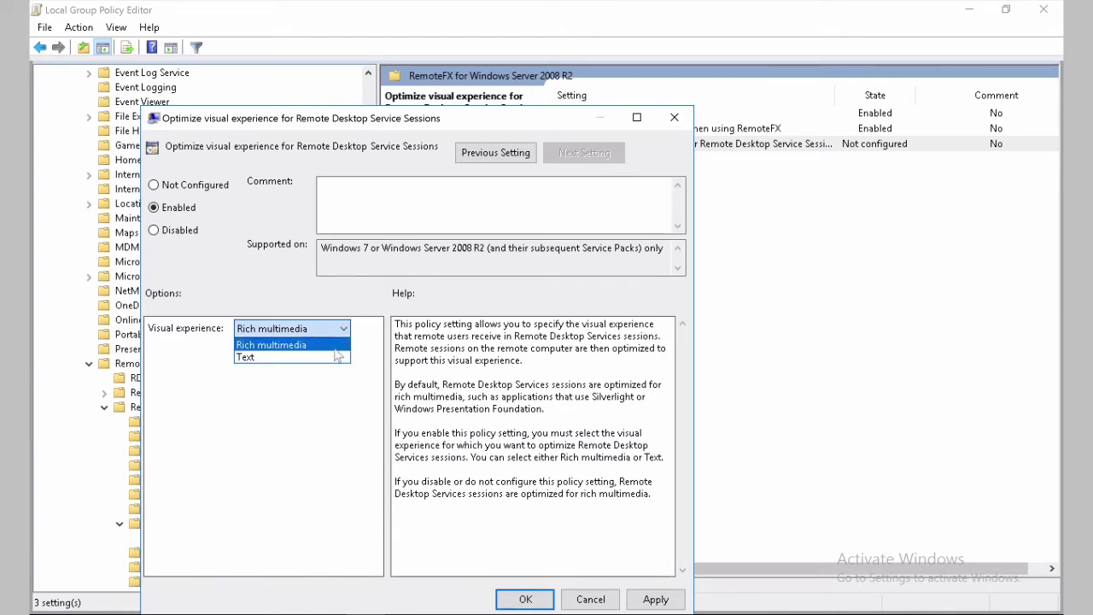
pyautogui.click(335, 345)
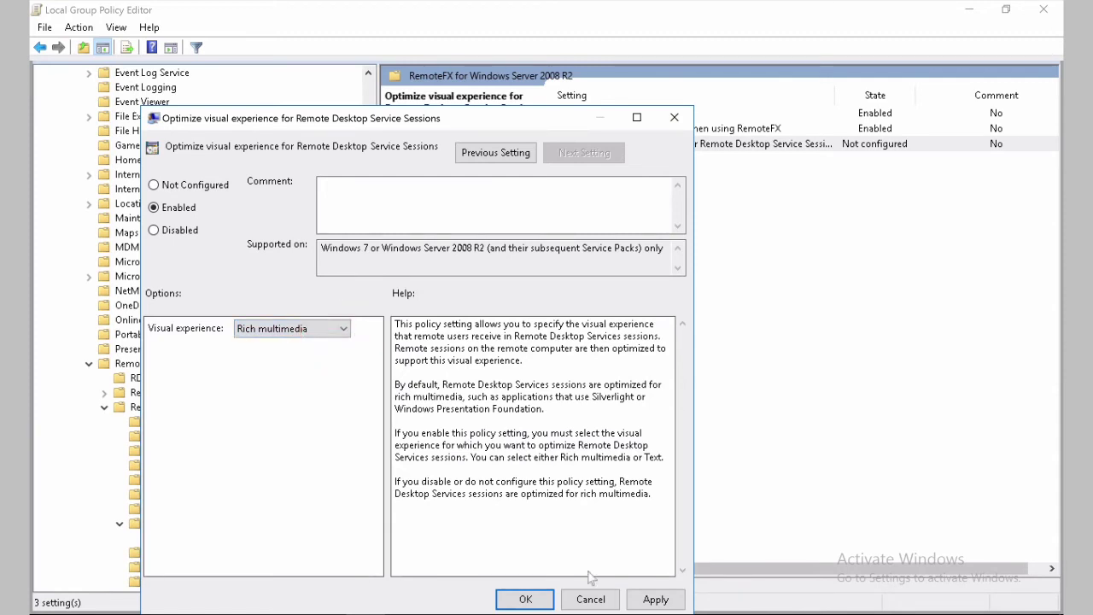
pyautogui.click(654, 598)
pyautogui.click(537, 599)
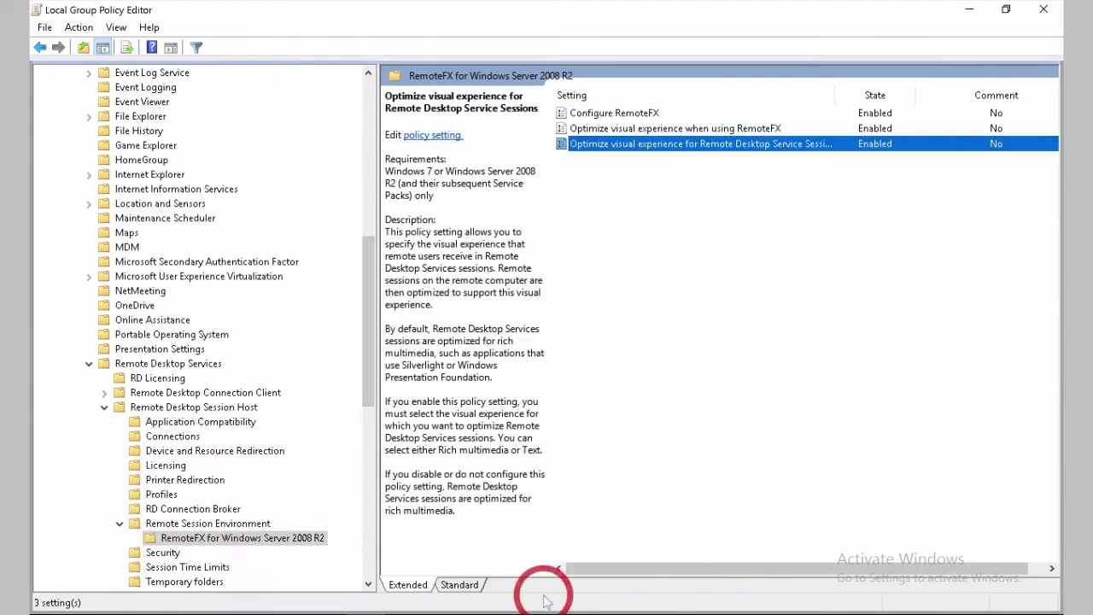
# Enable the "Use advanced RemoteFX graphics for RemoteApp" policy under Remote Session Environment and apply the change.
pyautogui.click(249, 523)
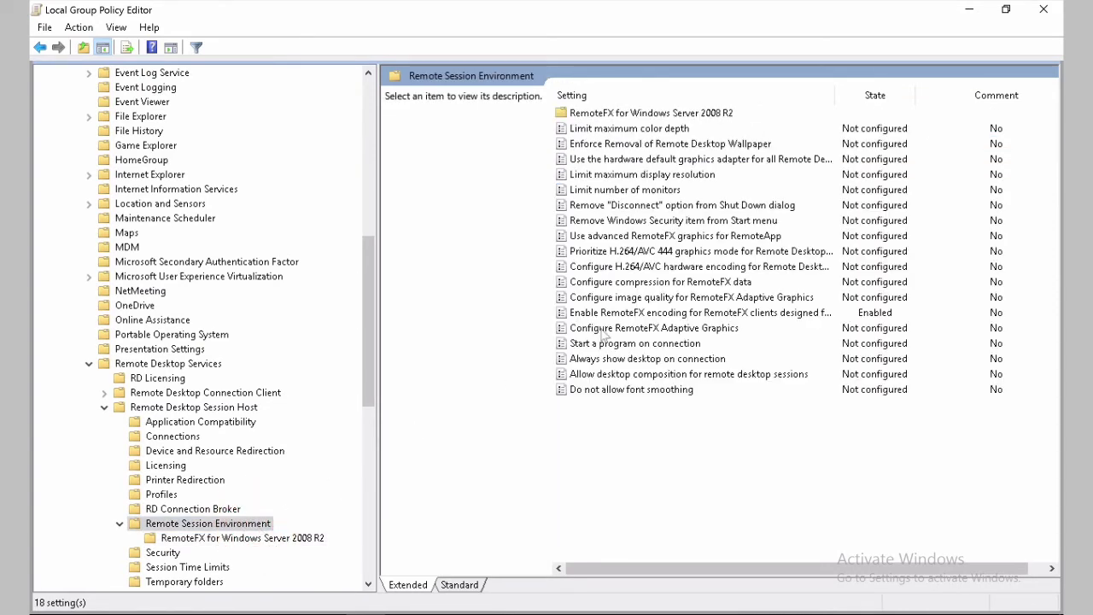
pyautogui.doubleClick(705, 240)
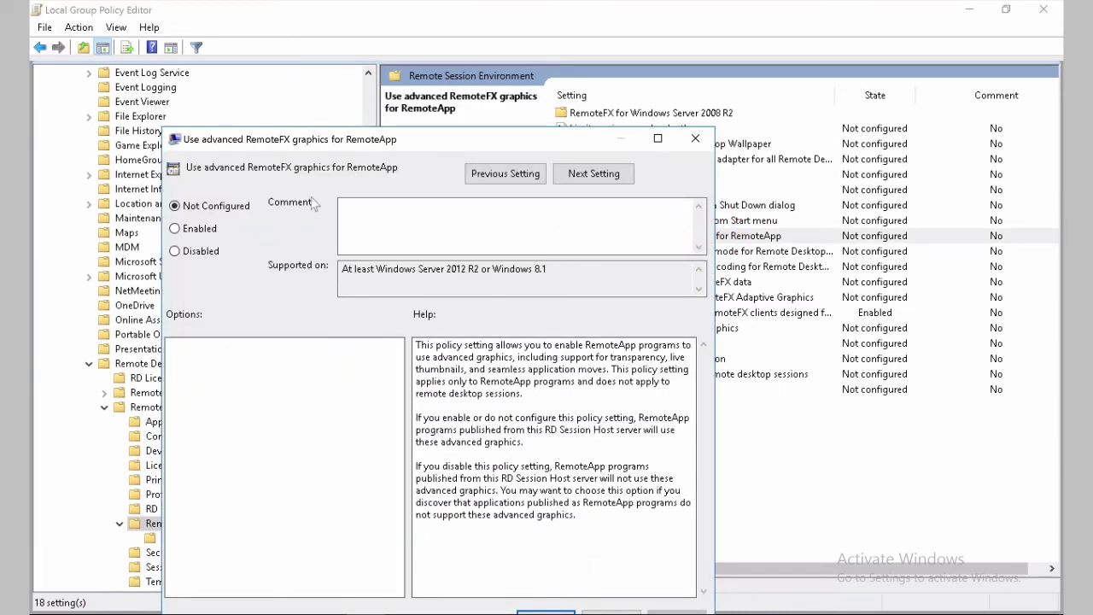
pyautogui.click(203, 229)
pyautogui.moveTo(547, 147); pyautogui.dragTo(613, 83)
pyautogui.click(758, 557)
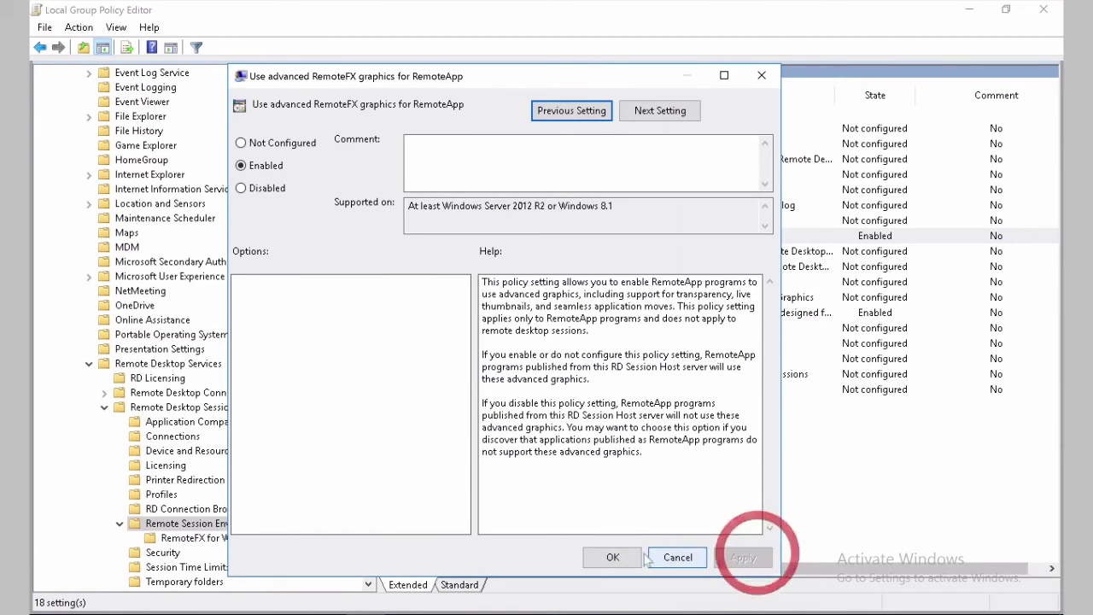
# Enable and apply the "Prioritize H.264/AVC 444 graphics mode for Remote Desktop Connections" policy.
pyautogui.click(662, 111)
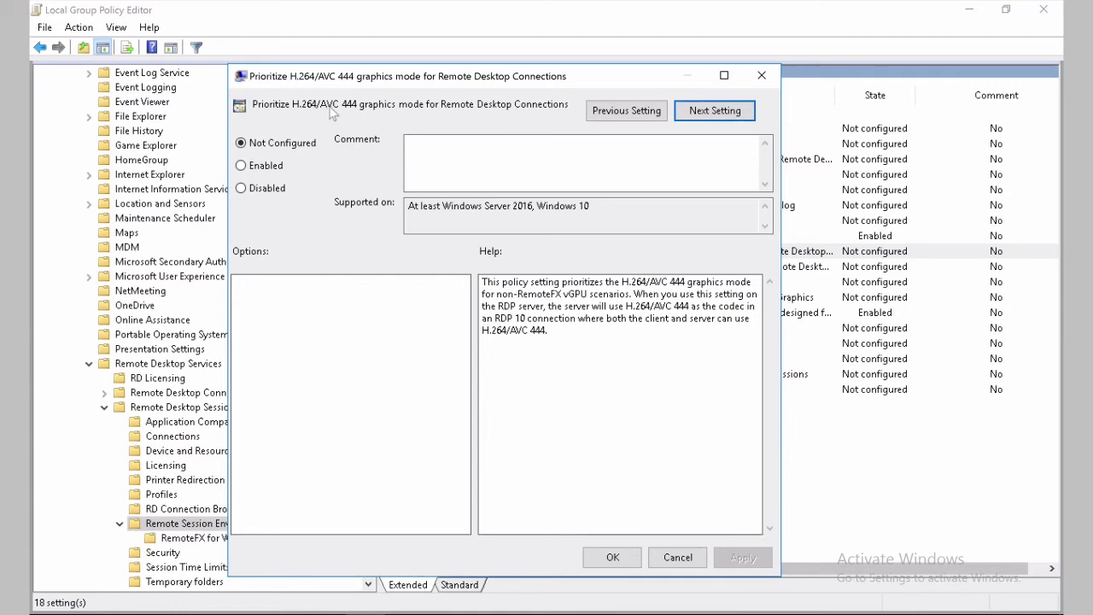
pyautogui.click(256, 166)
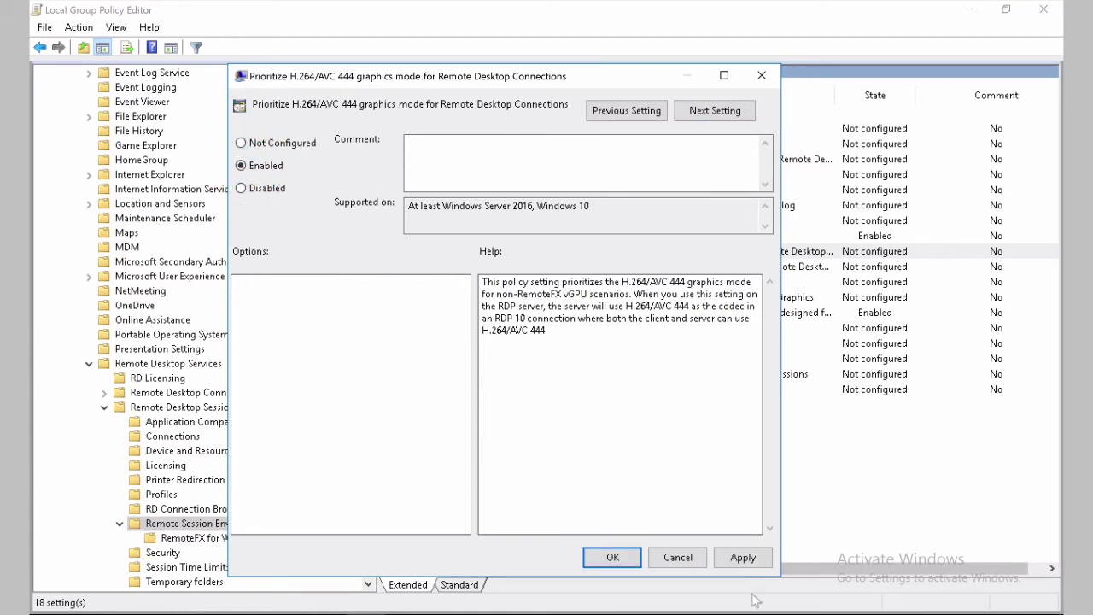
pyautogui.click(743, 557)
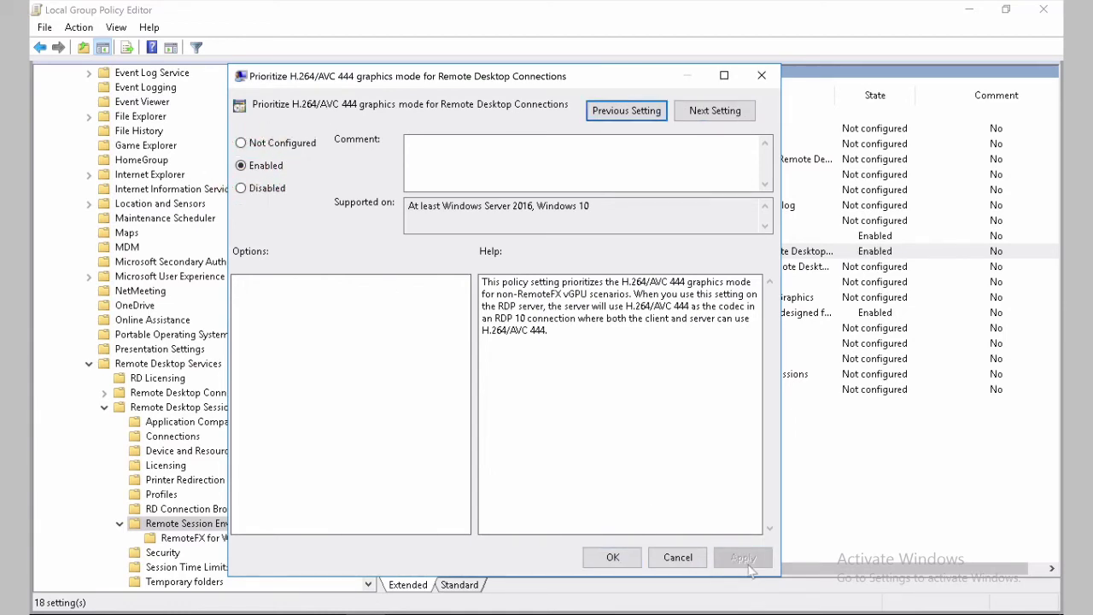
# Enable "Configure H.264/AVC hardware encoding for Remote Desktop Connections" with the AVC hardware encoding preference set to Always attempt.
pyautogui.click(713, 111)
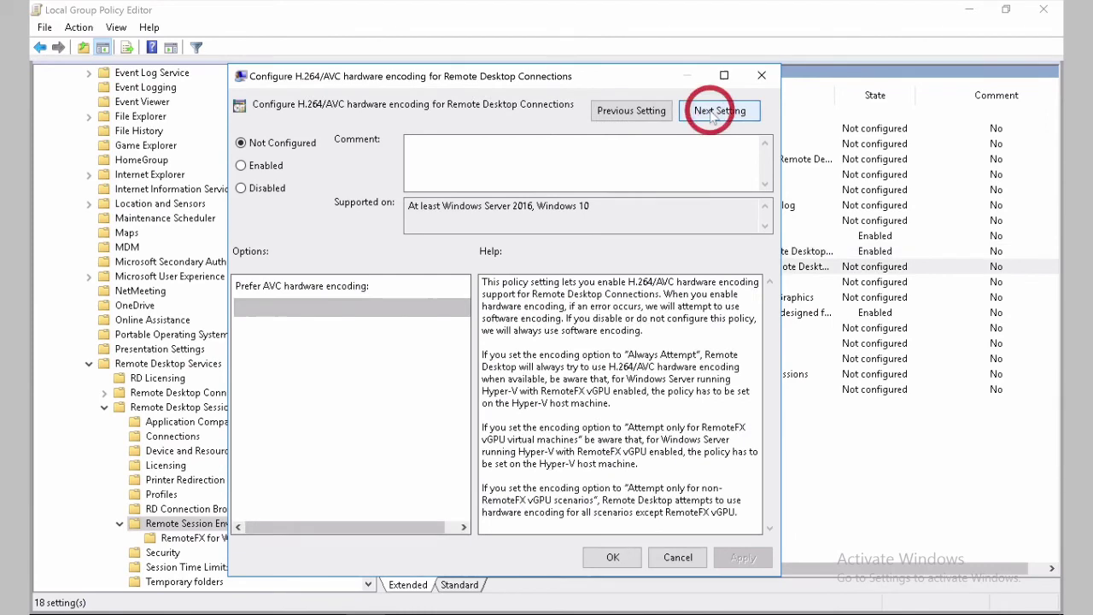
pyautogui.click(265, 168)
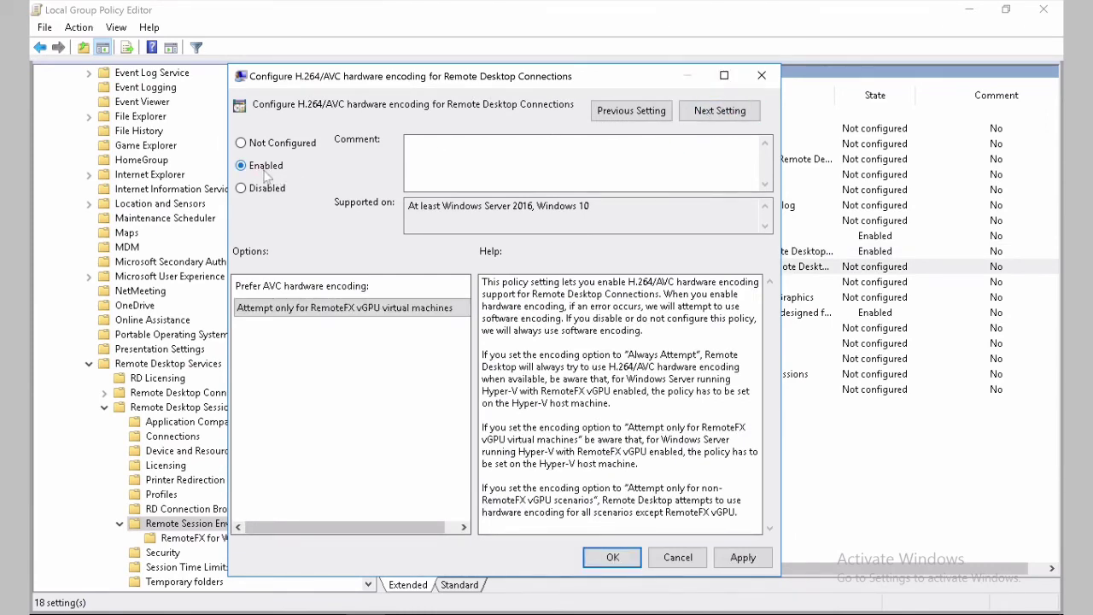
pyautogui.click(443, 309)
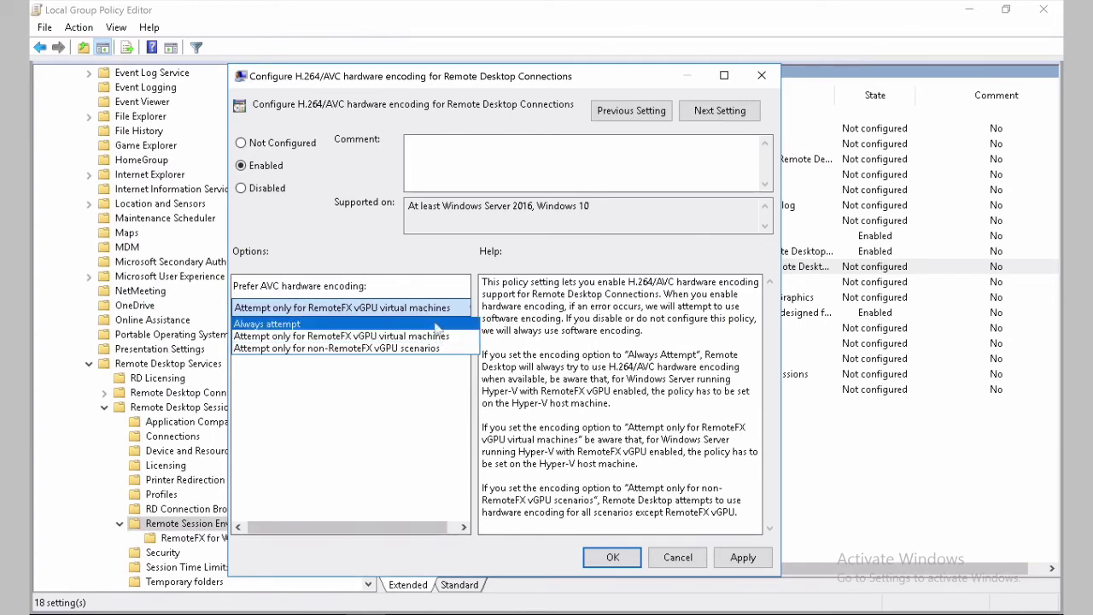
pyautogui.click(436, 324)
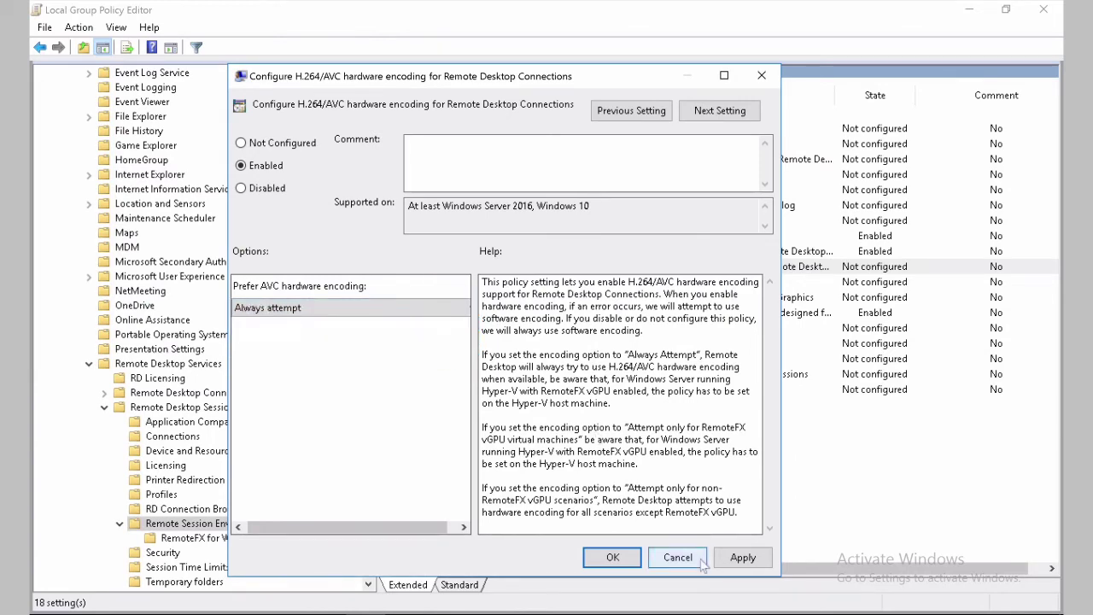
pyautogui.click(731, 562)
pyautogui.click(622, 560)
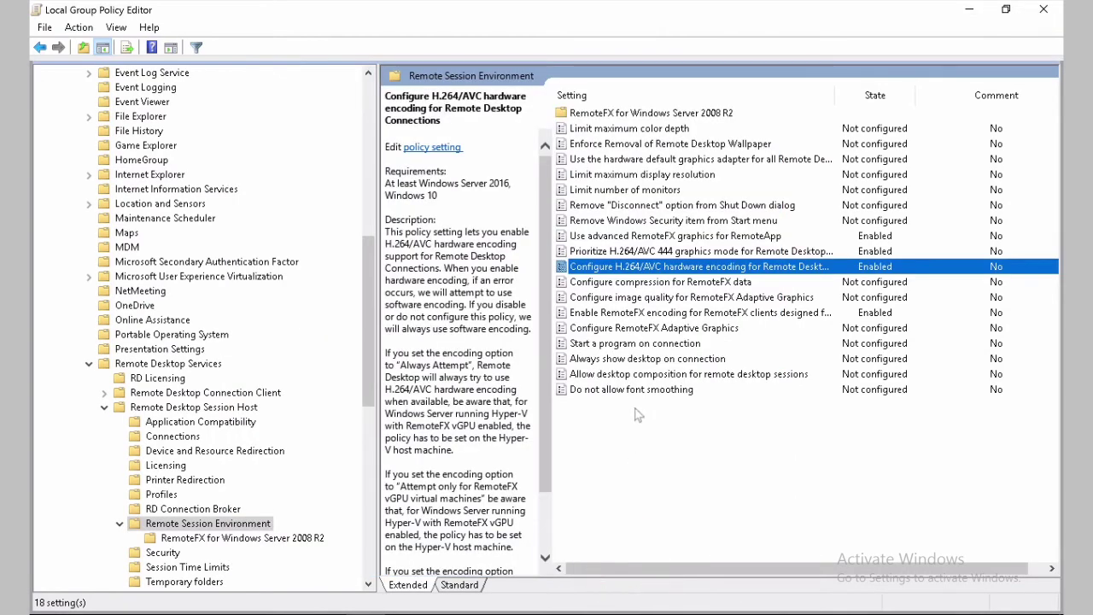
# Enable "Configure compression for RemoteFX data" with the RDP compression algorithm "Optimized to use less network bandwidth", and apply it.
pyautogui.doubleClick(697, 282)
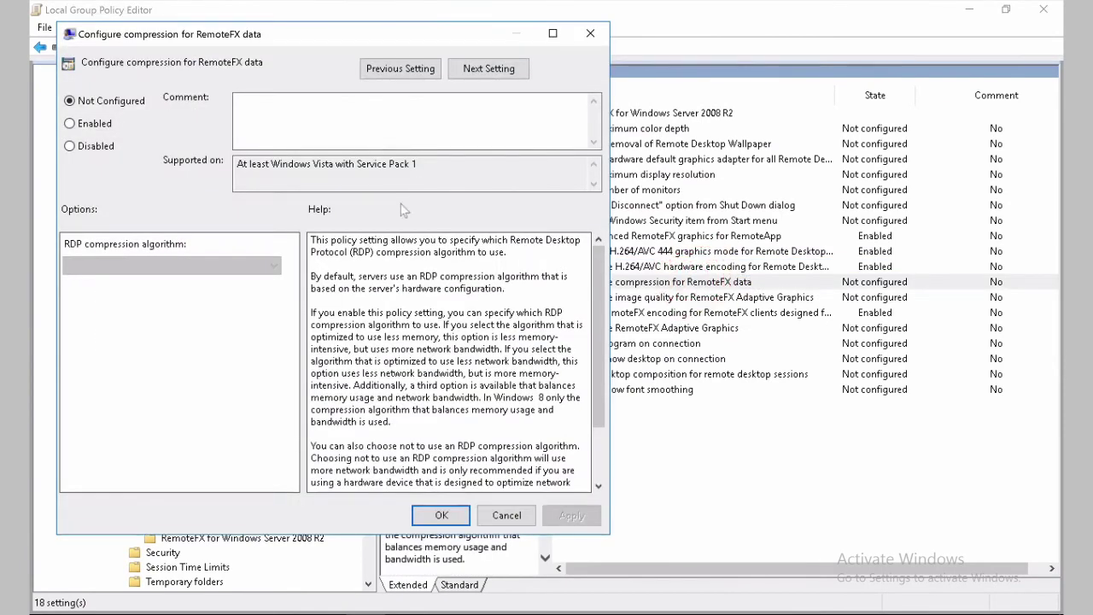
pyautogui.click(92, 123)
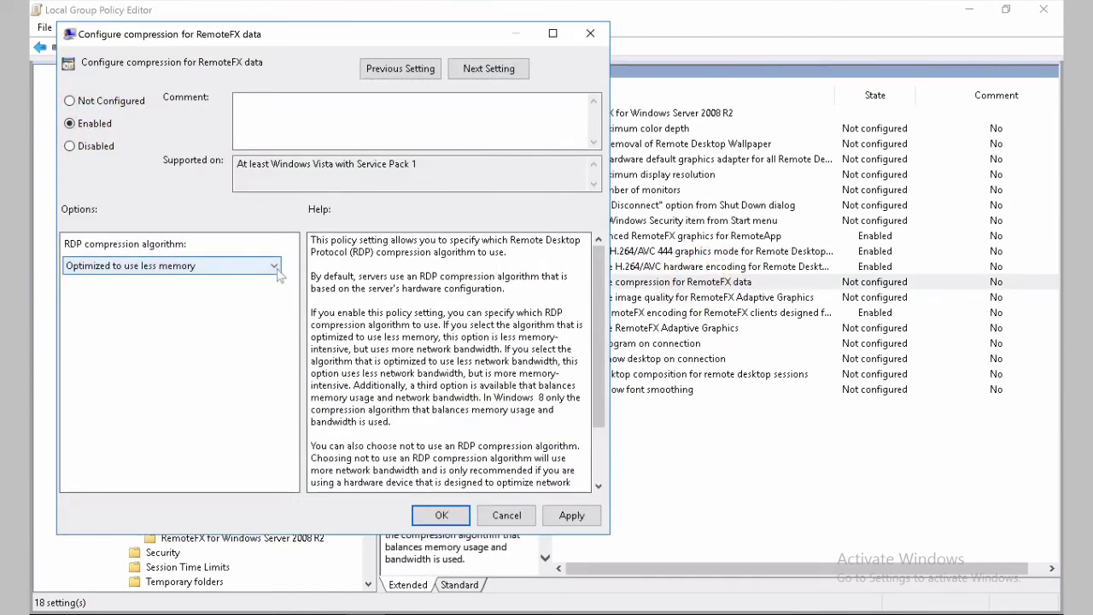
pyautogui.click(274, 266)
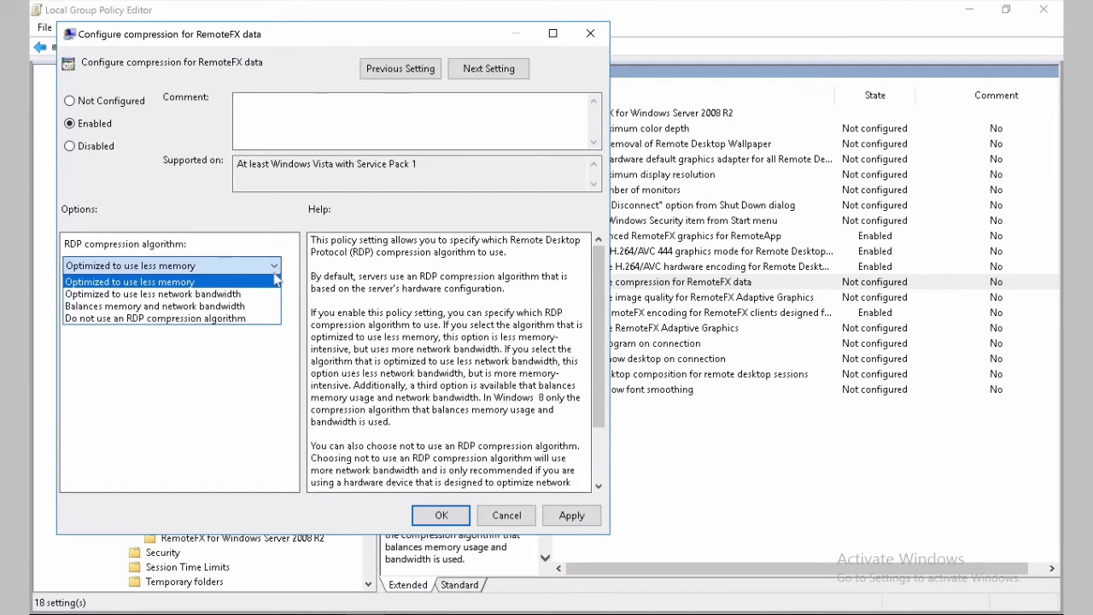
pyautogui.click(260, 294)
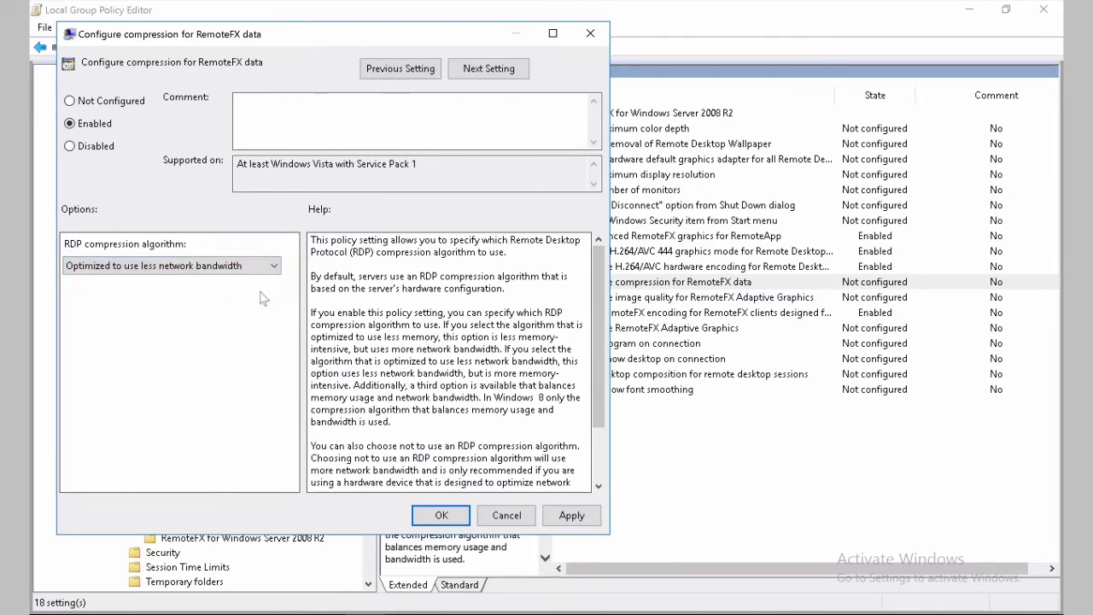
pyautogui.click(571, 515)
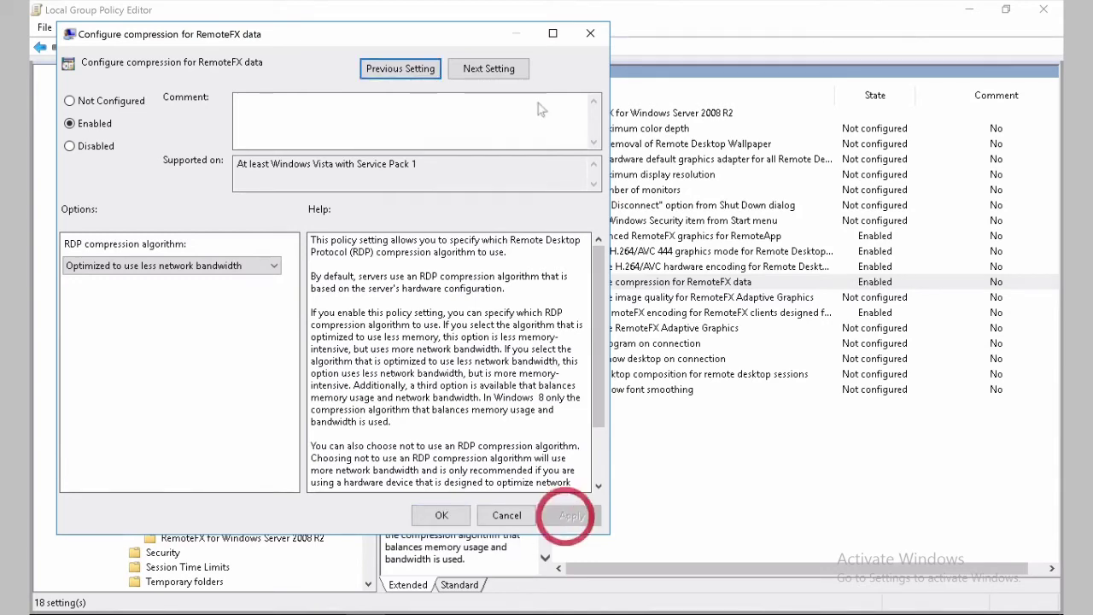
# Enable "Configure image quality for RemoteFX Adaptive Graphics" with Image quality set to Medium, and apply it.
pyautogui.click(516, 70)
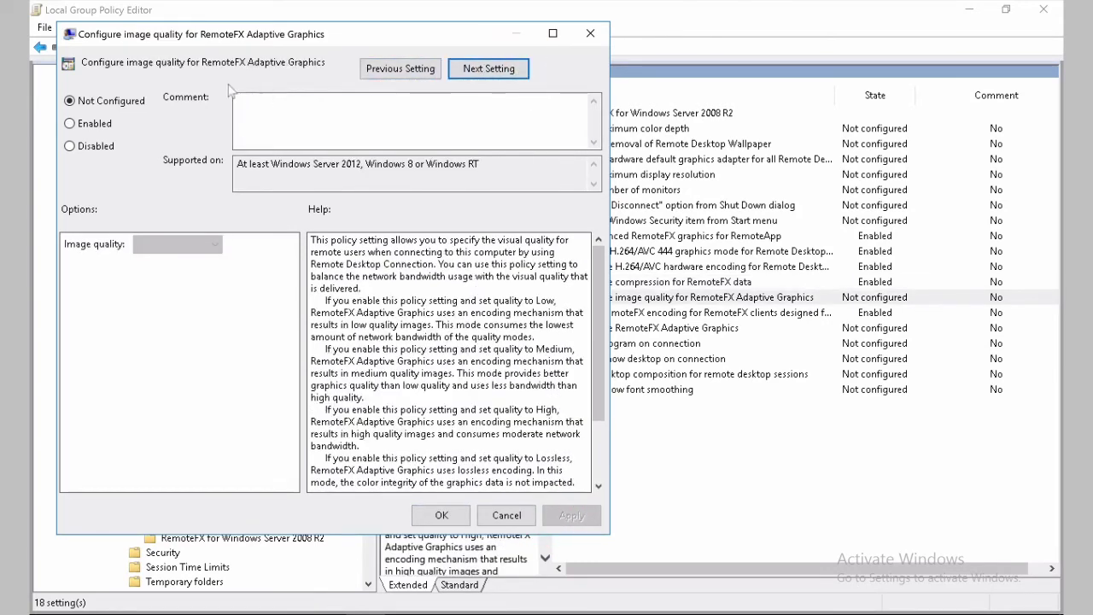
pyautogui.click(102, 126)
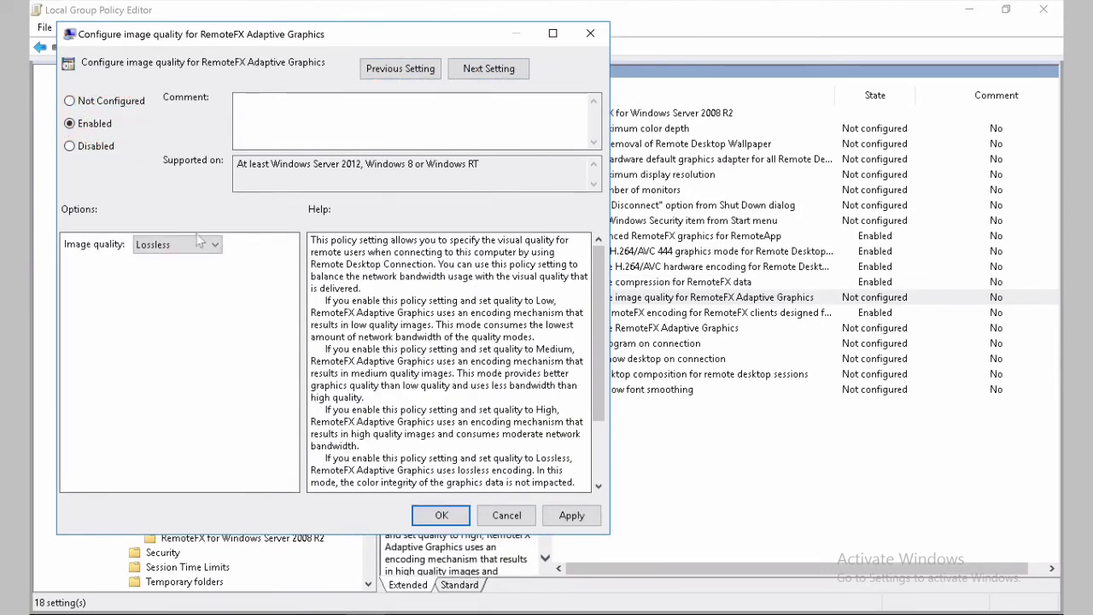
pyautogui.click(198, 242)
pyautogui.click(156, 284)
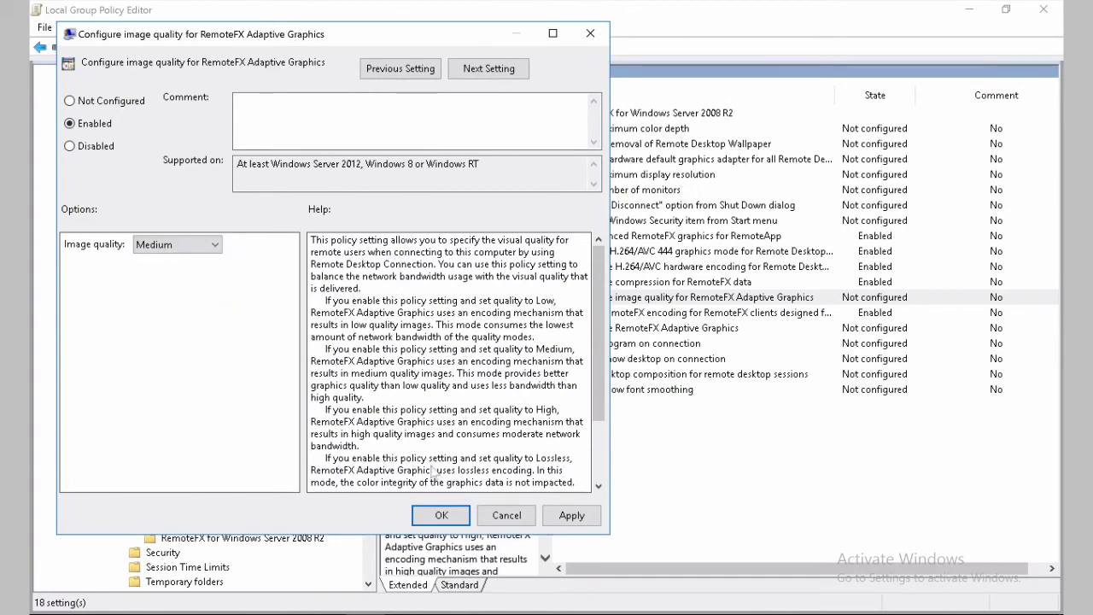
pyautogui.click(566, 515)
# Skip the RemoteFX encoding policy, enable "Configure RemoteFX Adaptive Graphics" with "Optimize for minimum bandwidth usage", and close the policy settings.
pyautogui.click(511, 71)
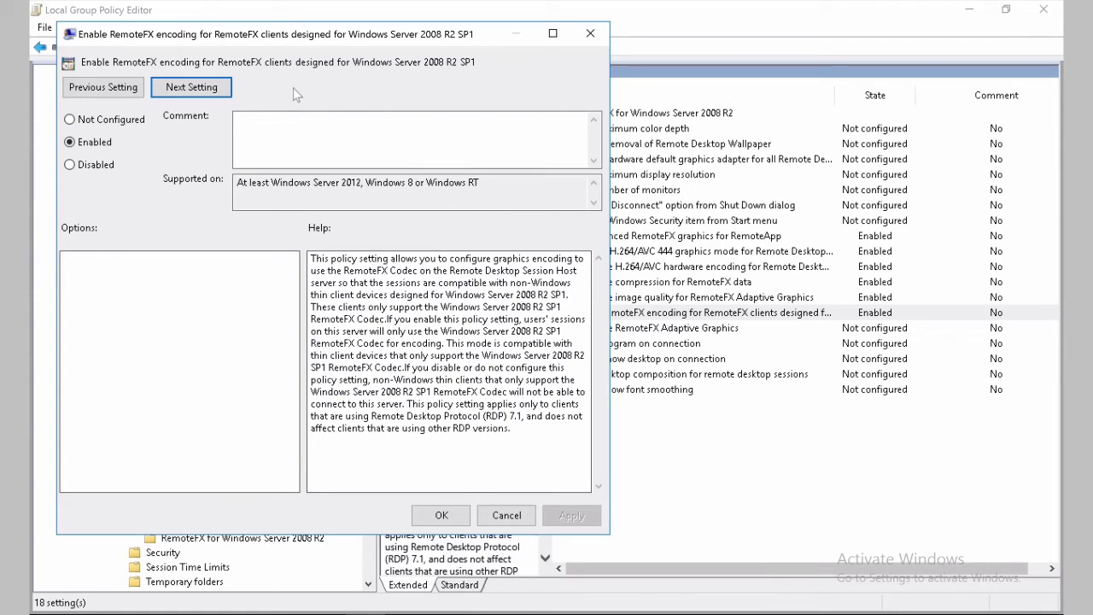
pyautogui.click(218, 88)
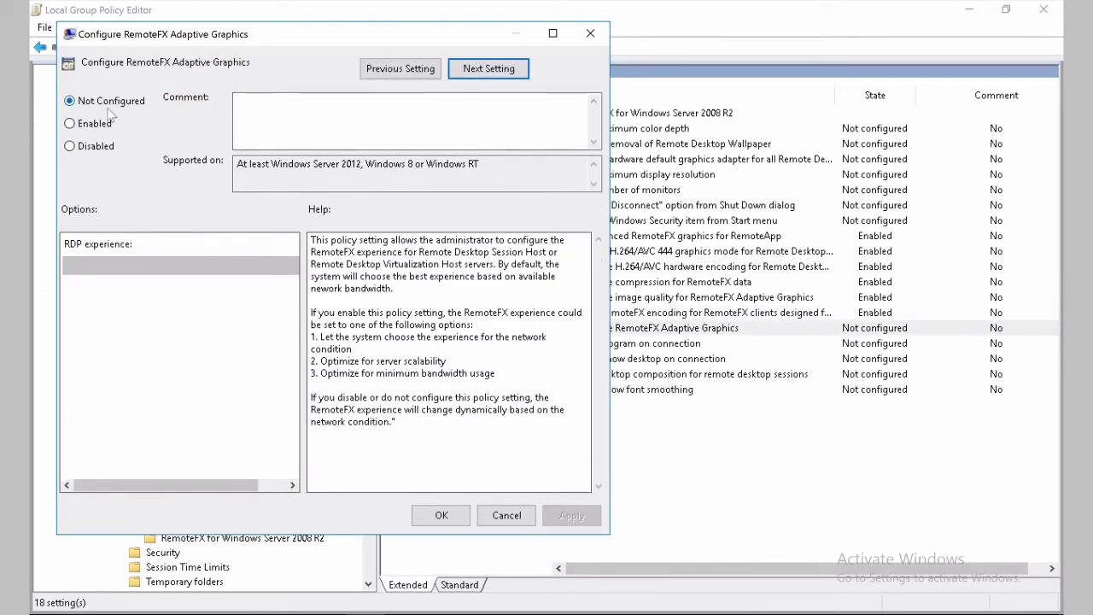
pyautogui.click(84, 124)
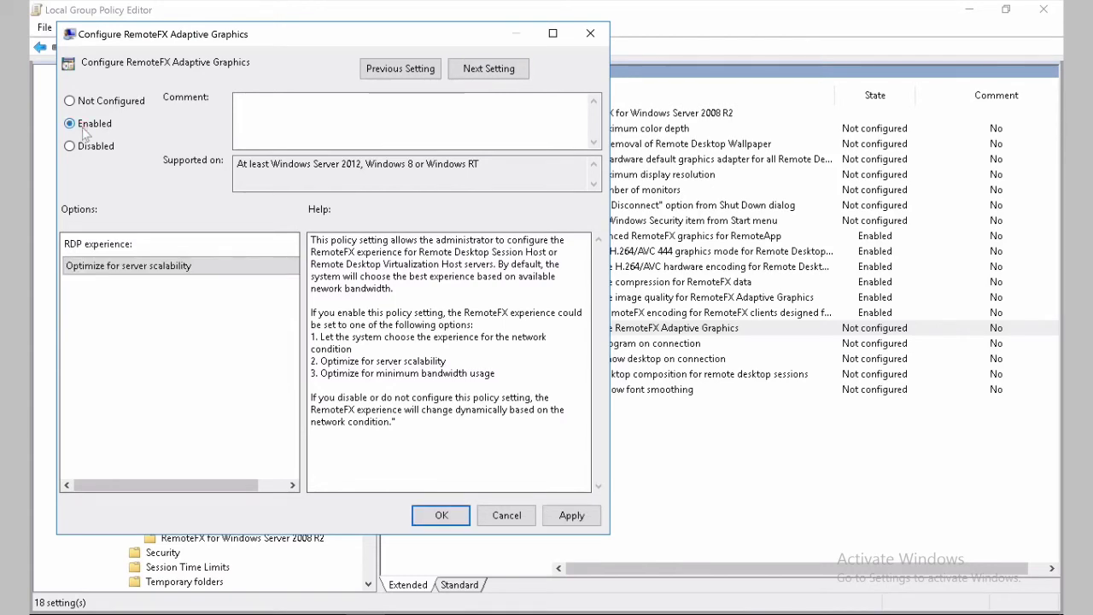
pyautogui.click(254, 267)
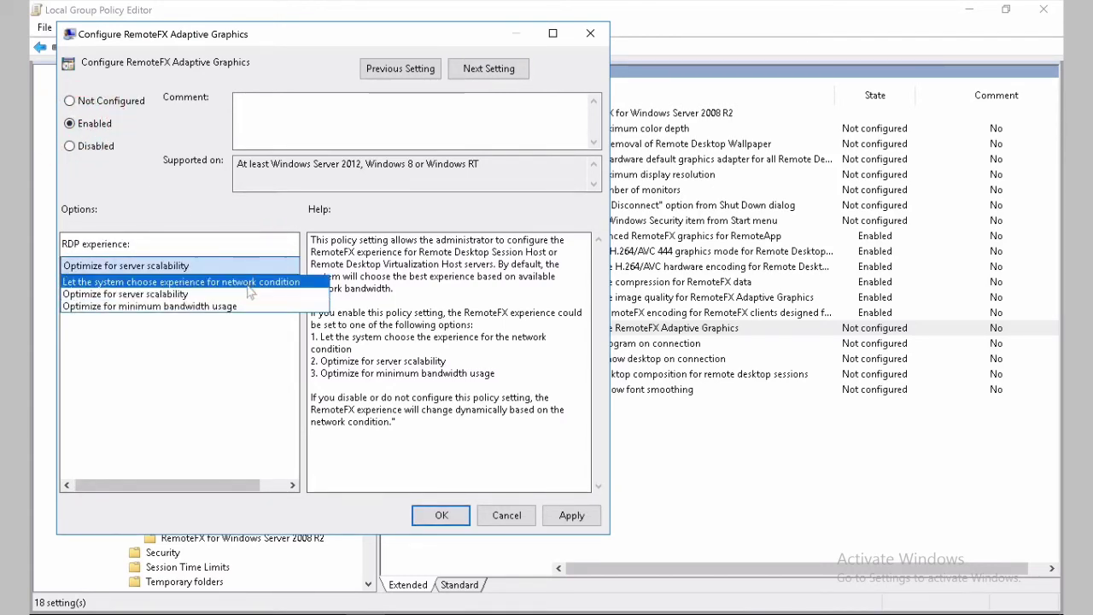
pyautogui.click(244, 307)
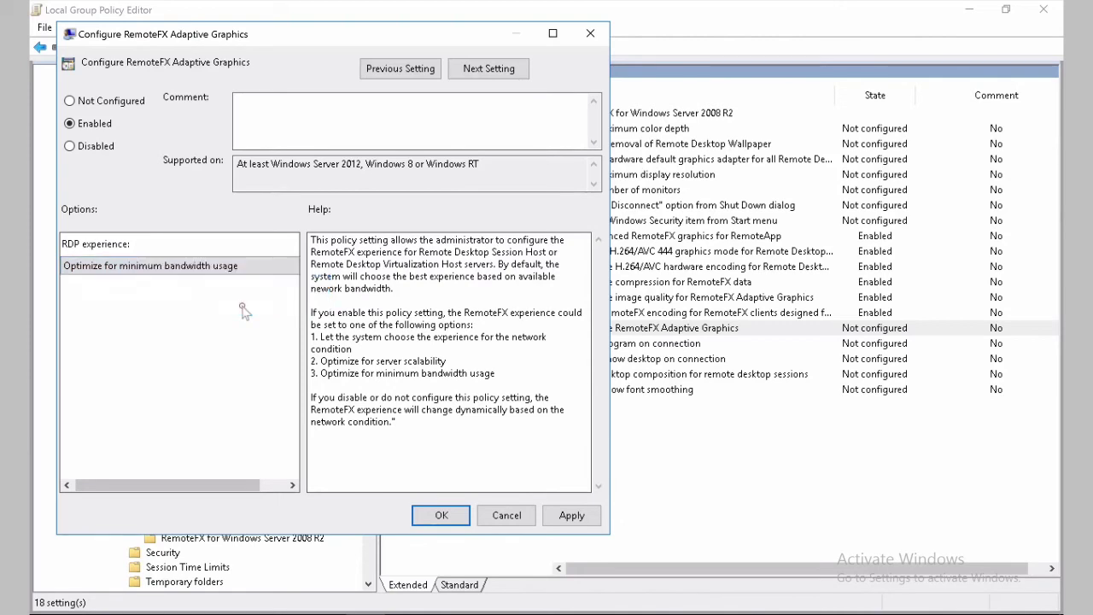
pyautogui.click(568, 516)
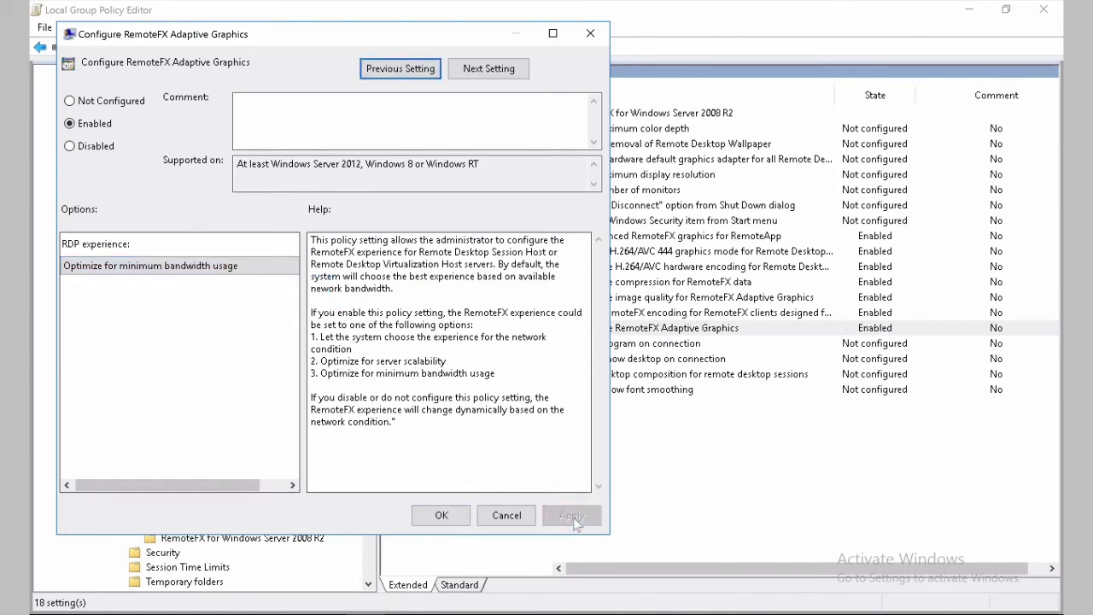
pyautogui.click(500, 77)
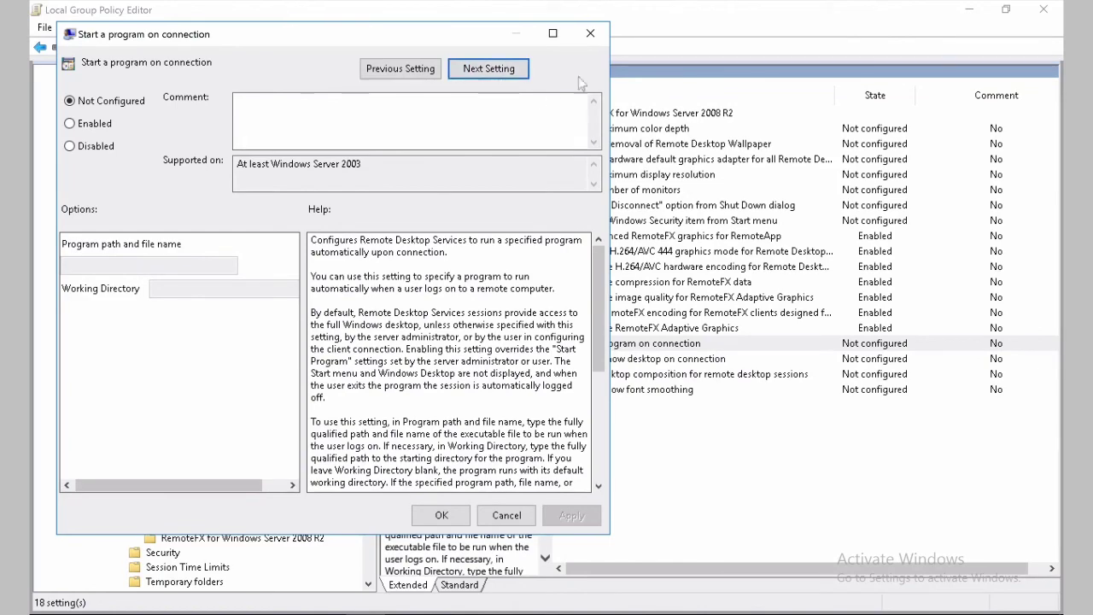
pyautogui.click(441, 515)
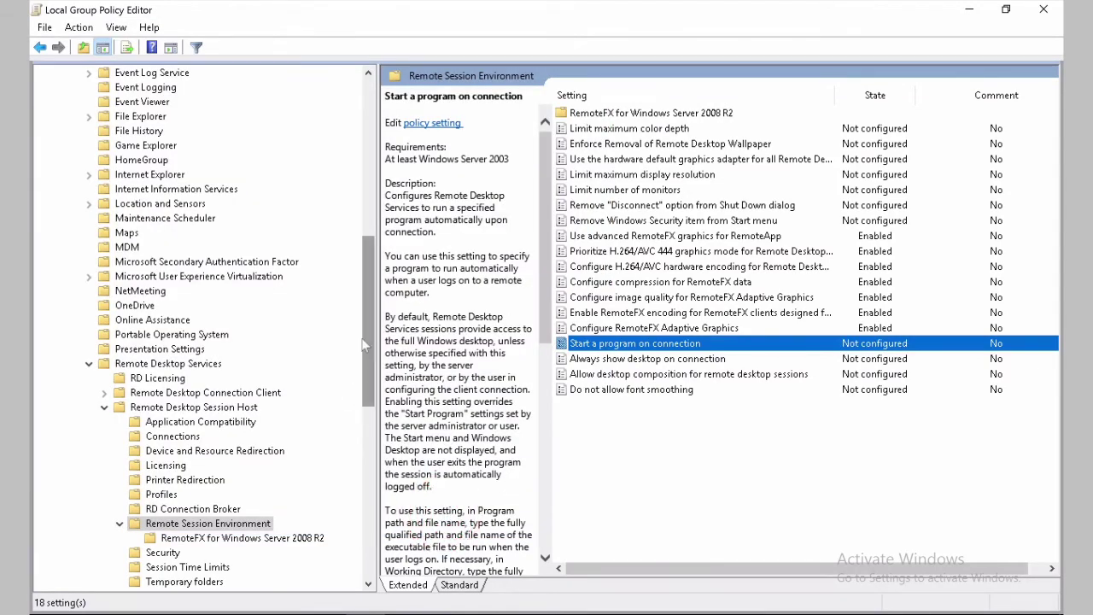
pyautogui.moveTo(369, 345); pyautogui.dragTo(368, 401)
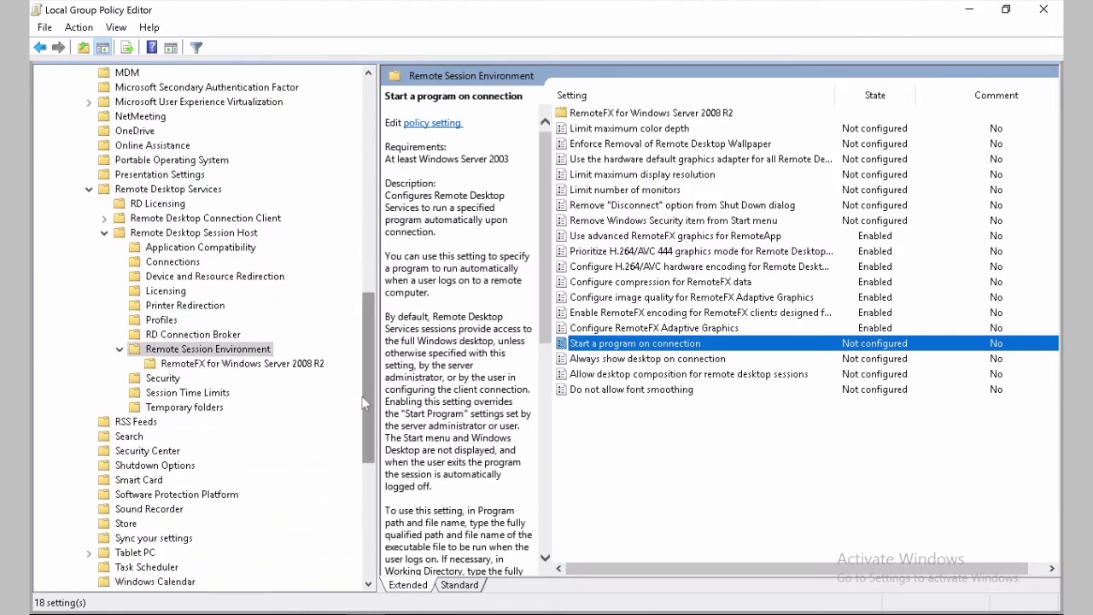
# Check the Security policy requiring a specific security layer for RDP connections, accept it as is, and view the Session Time Limits policies.
pyautogui.click(176, 381)
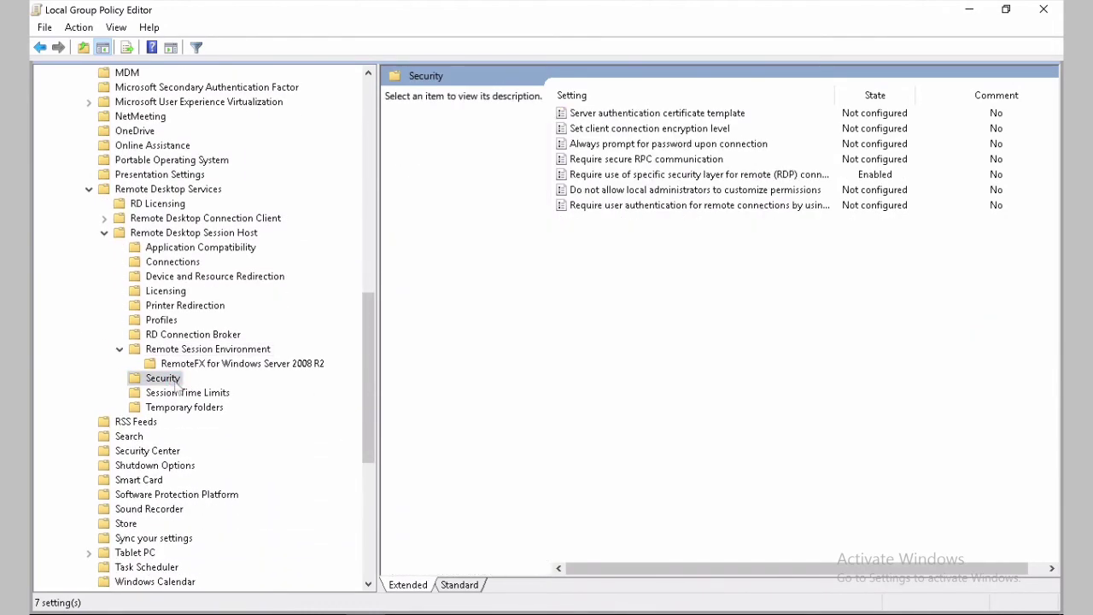
pyautogui.doubleClick(603, 176)
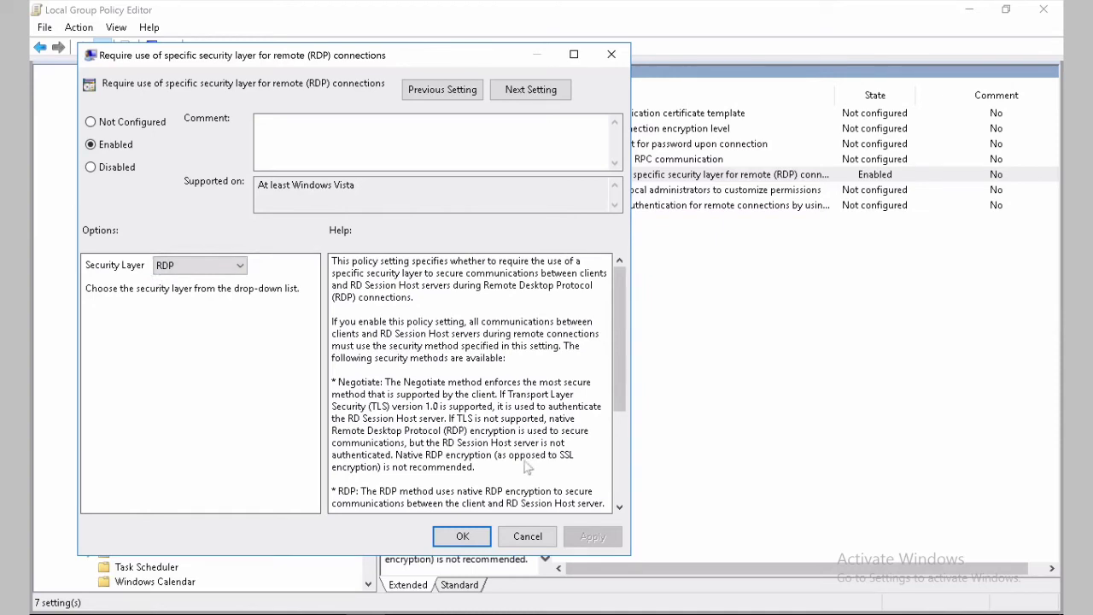
pyautogui.click(466, 536)
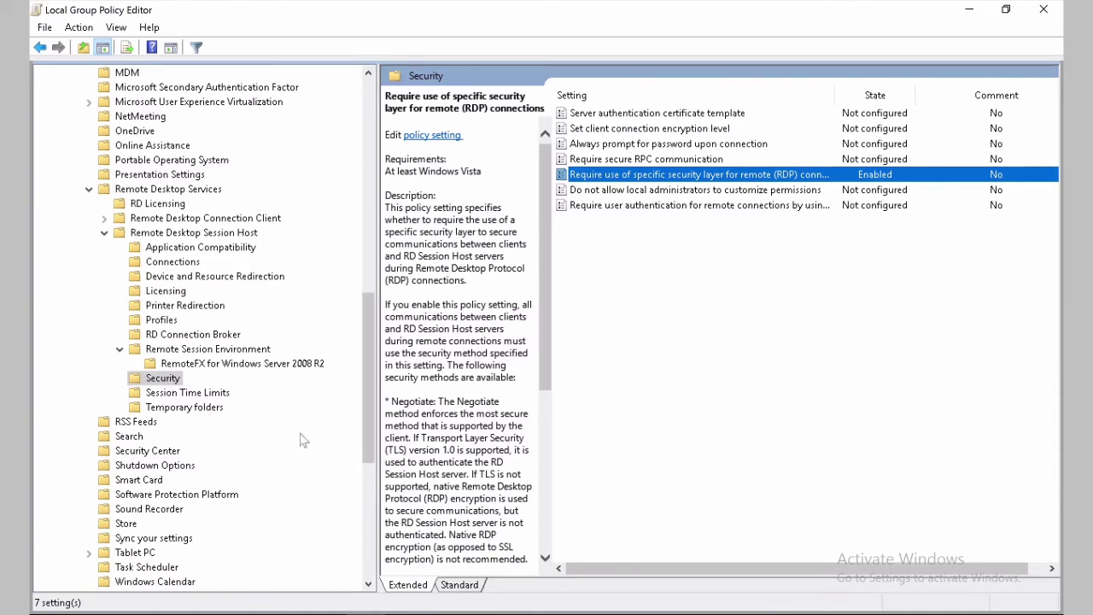
pyautogui.click(224, 396)
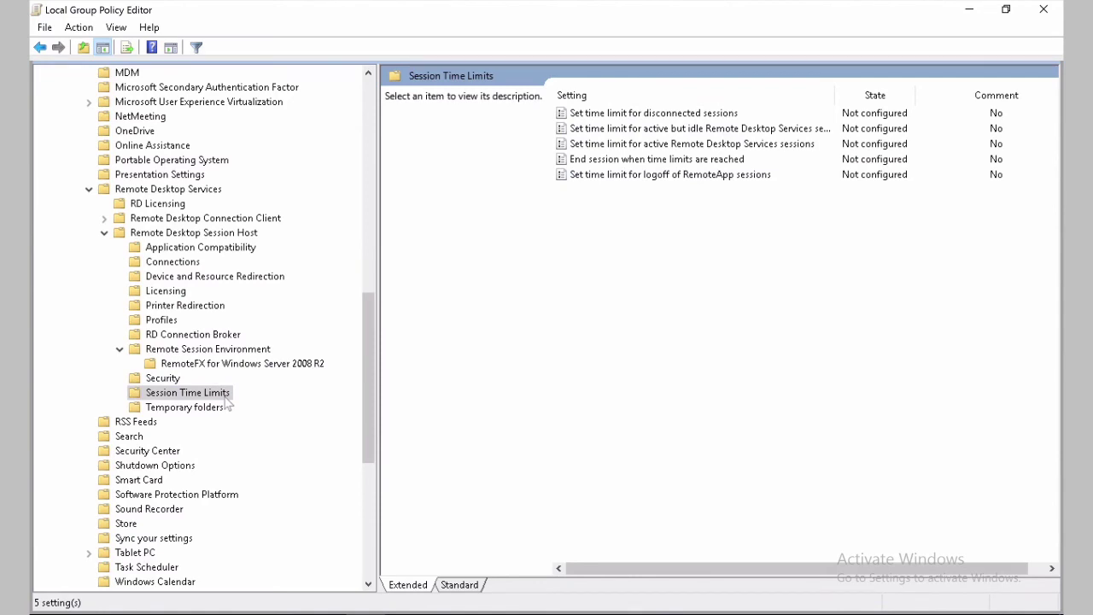
pyautogui.click(720, 113)
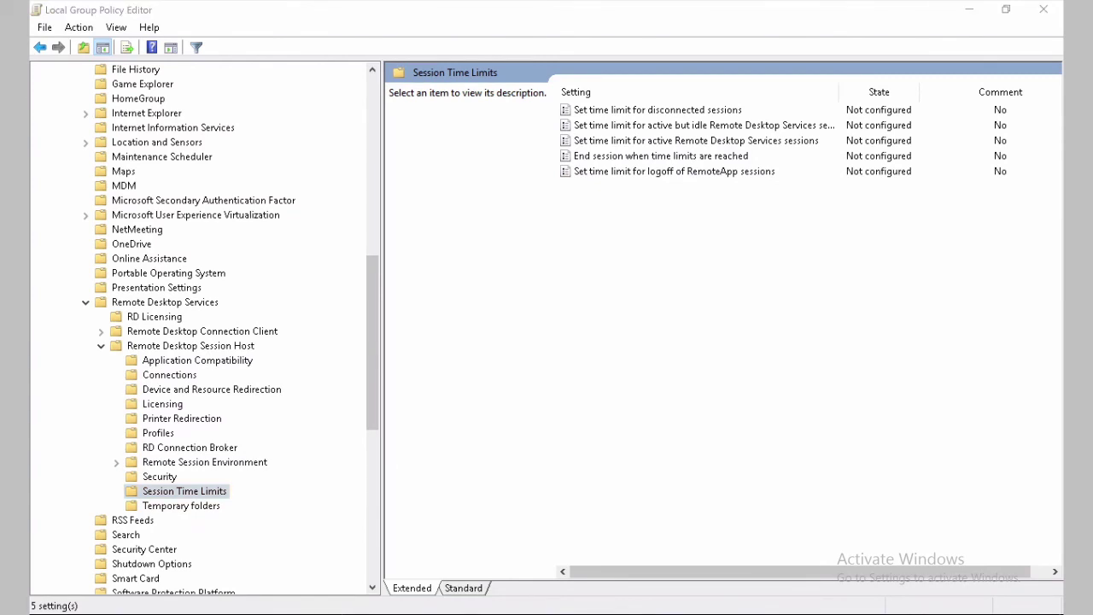
# Find Command Prompt by searching for cmd and launch it as administrator, allowing it to make changes.
pyautogui.press('super')
pyautogui.write('cmd')
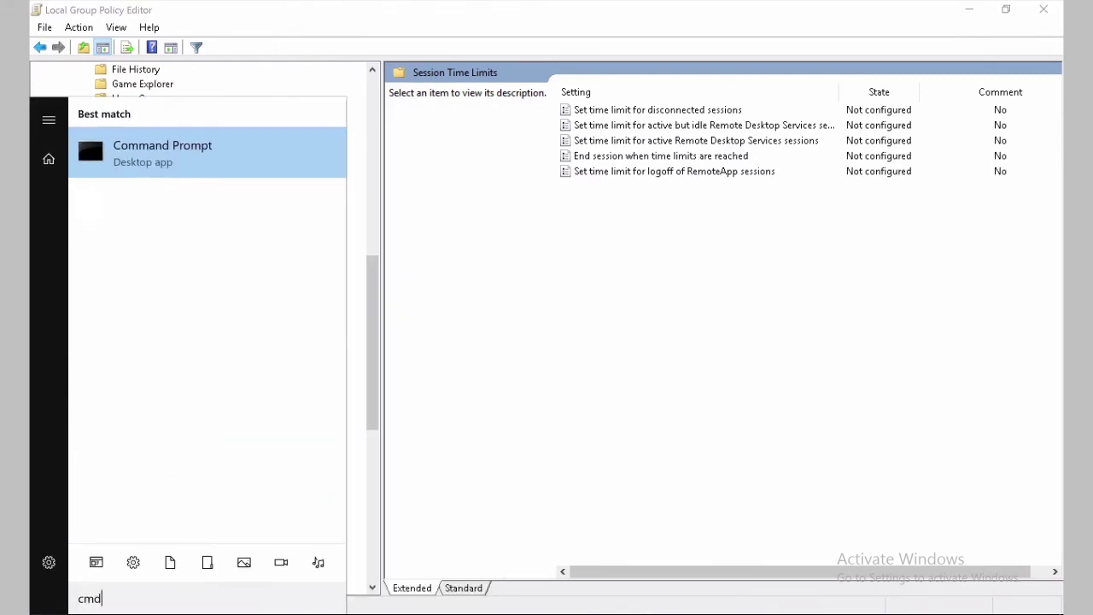
pyautogui.rightClick(188, 166)
pyautogui.click(248, 184)
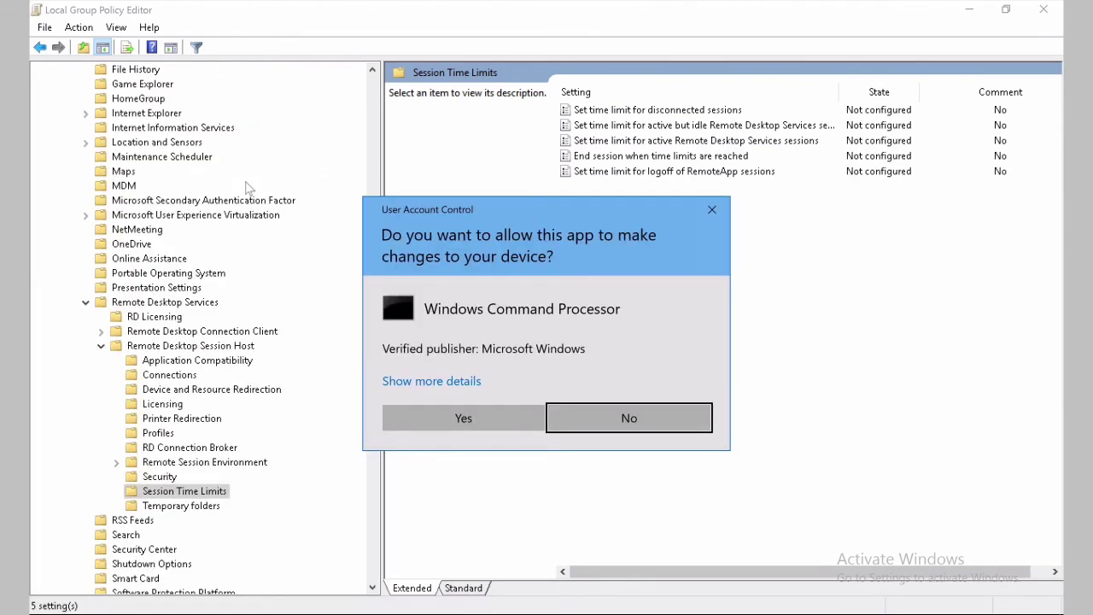
pyautogui.click(475, 418)
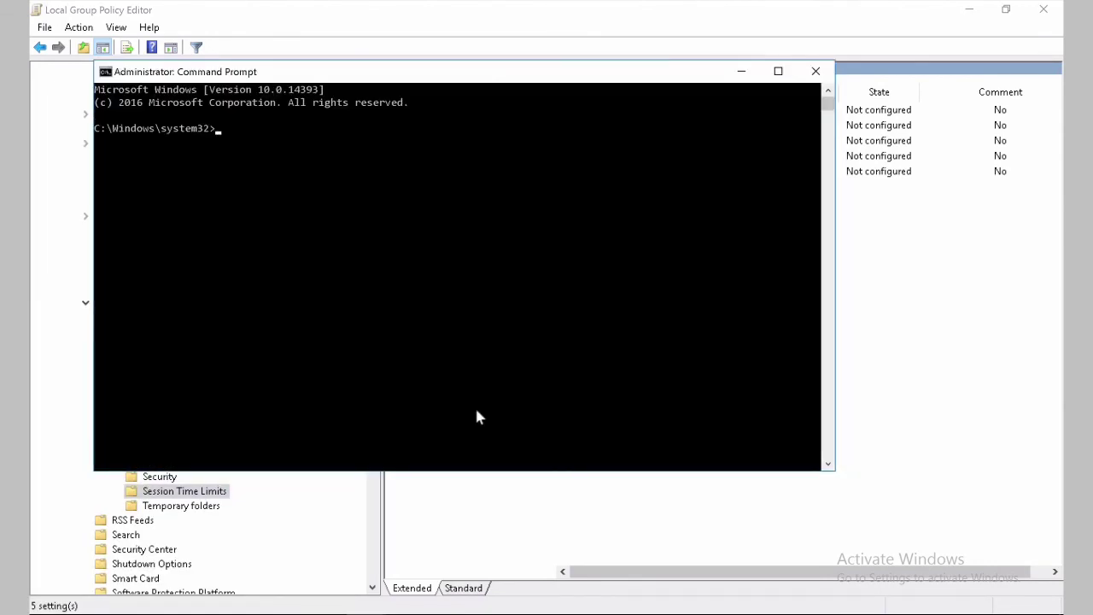
# Force a group policy refresh by running gpupdate /force.
pyautogui.write('gpupdate /force')
pyautogui.press('Return')
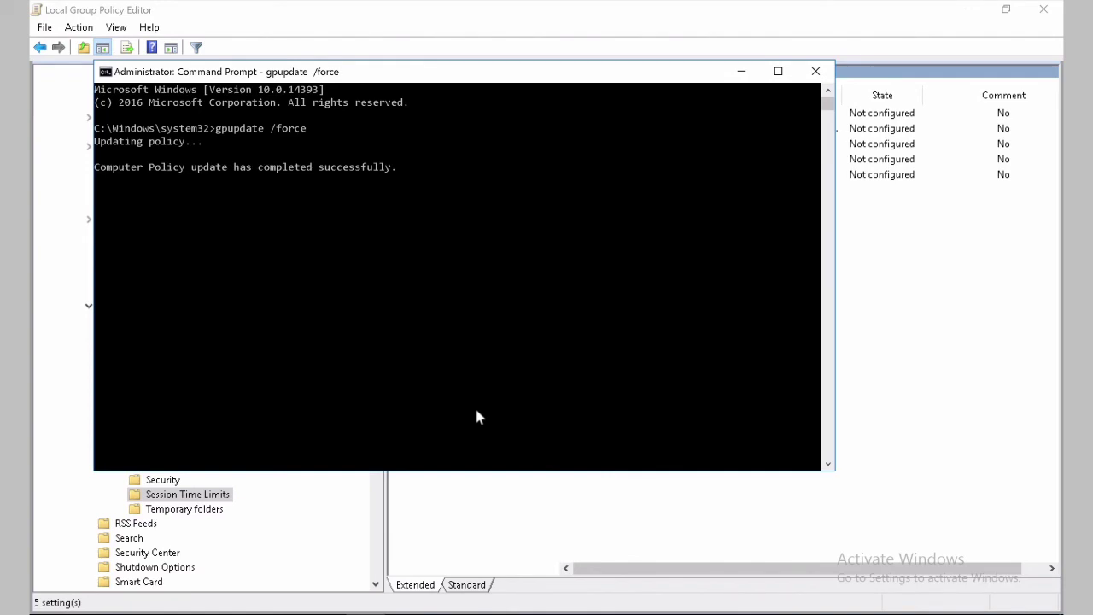
pyautogui.click(461, 129)
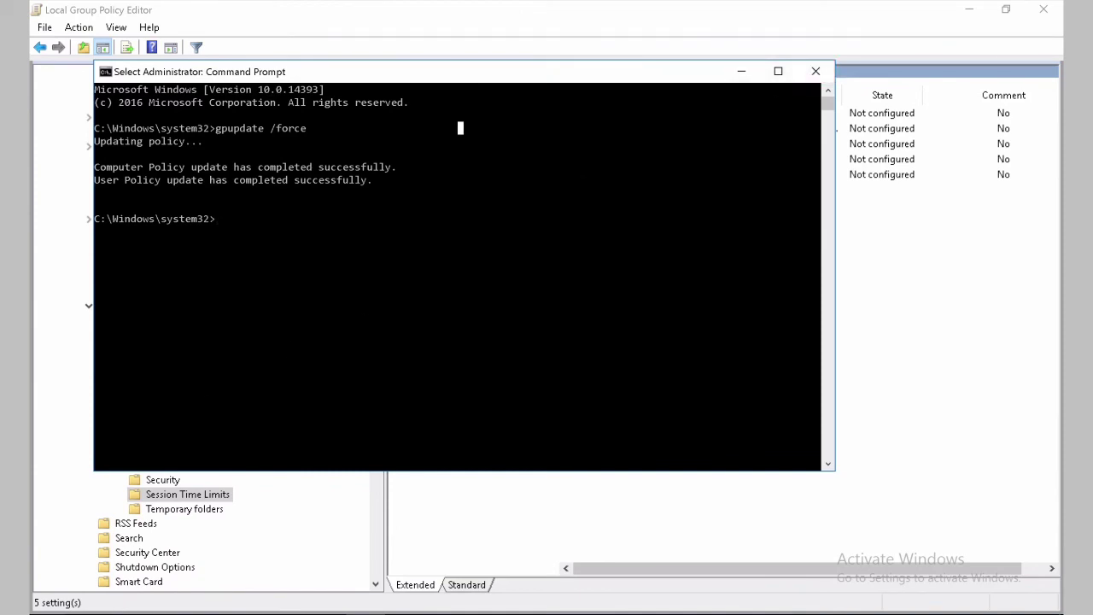
# Switch to Control Panel, search it for UAC, and open the User Account Control settings.
pyautogui.press('super')
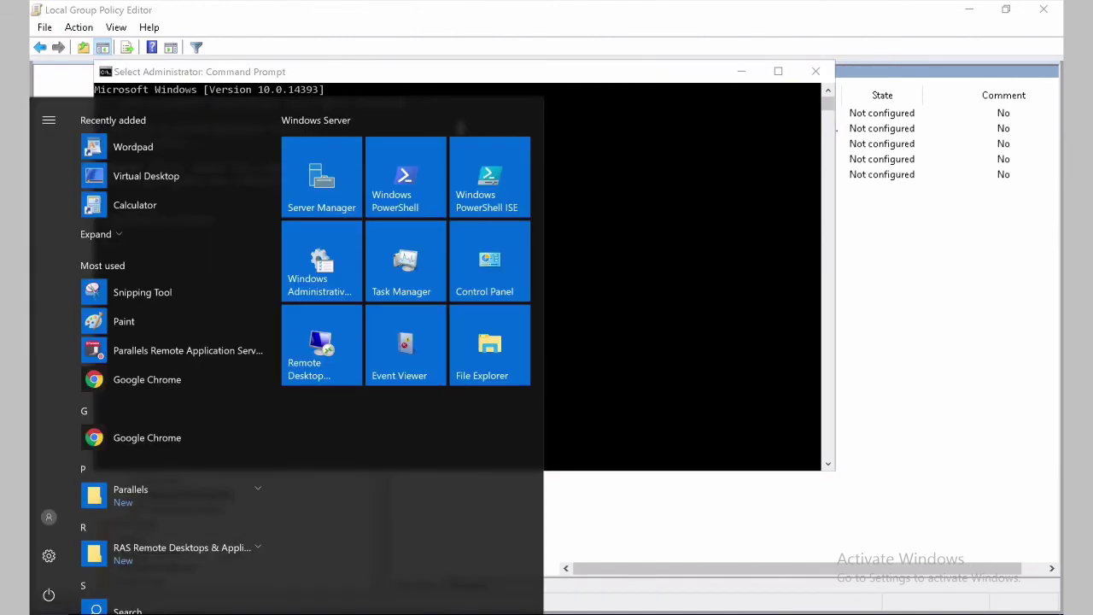
pyautogui.write('con')
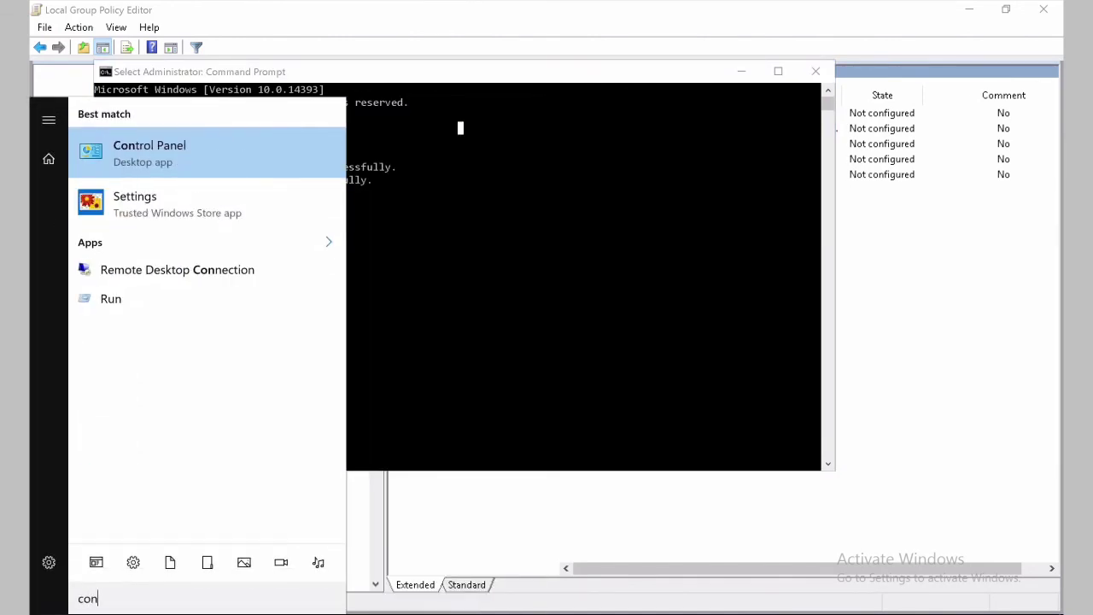
pyautogui.click(190, 145)
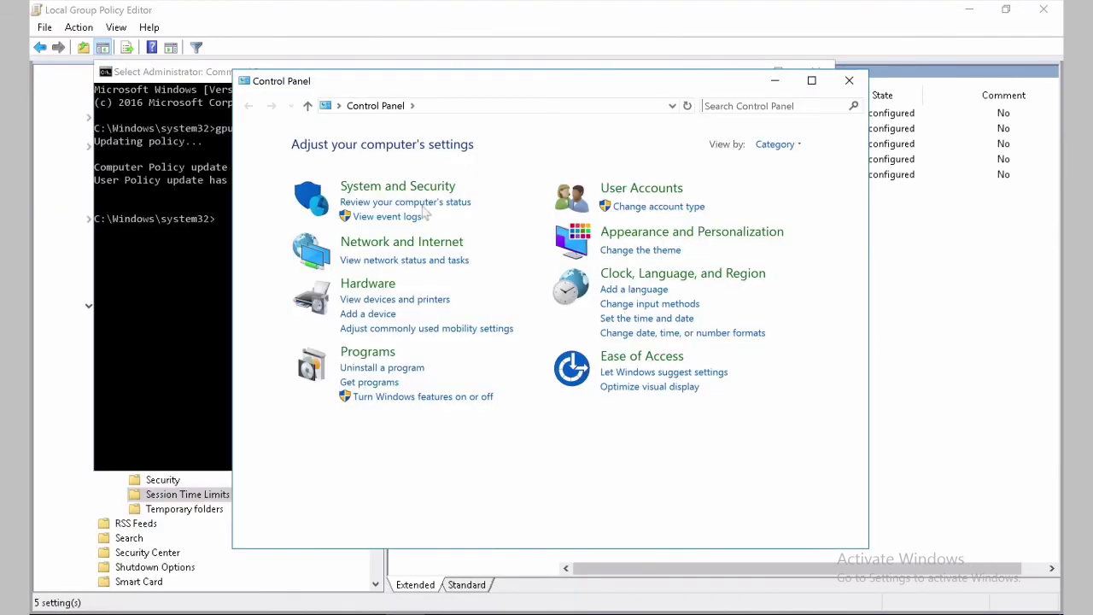
pyautogui.click(776, 105)
pyautogui.write('UA')
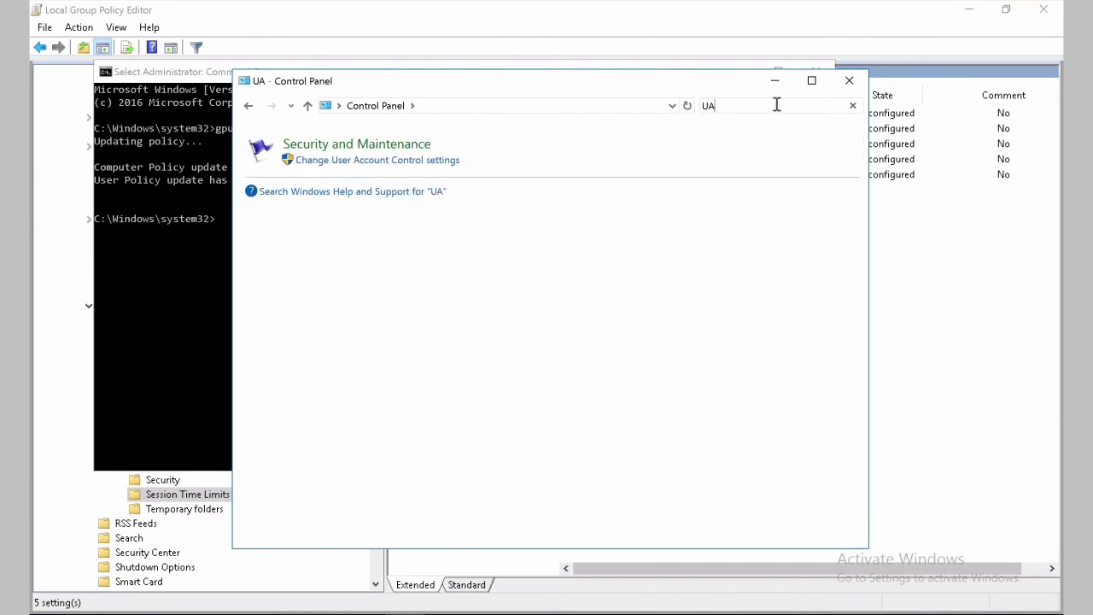
pyautogui.write('C')
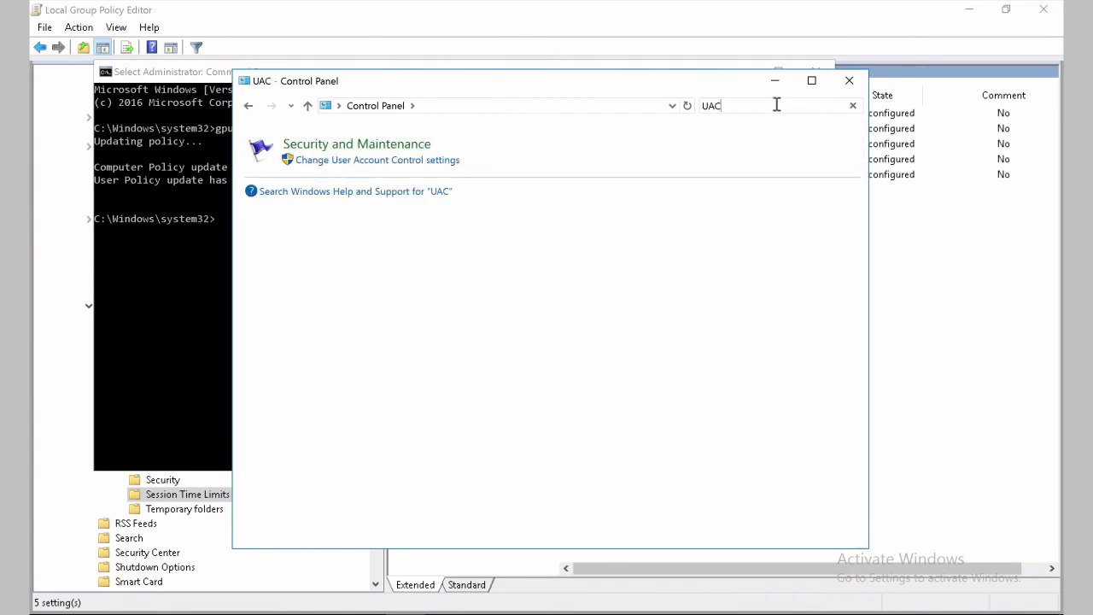
pyautogui.click(442, 164)
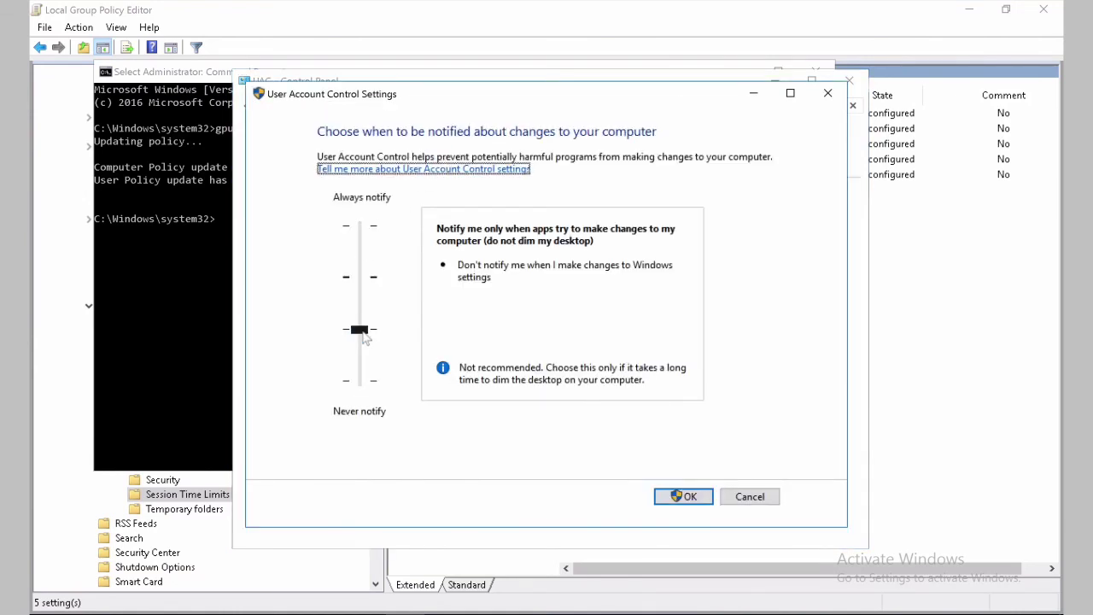
# Set User Account Control notifications to Never notify, approve the change, and close Control Panel.
pyautogui.click(362, 336)
pyautogui.moveTo(362, 336); pyautogui.dragTo(363, 386)
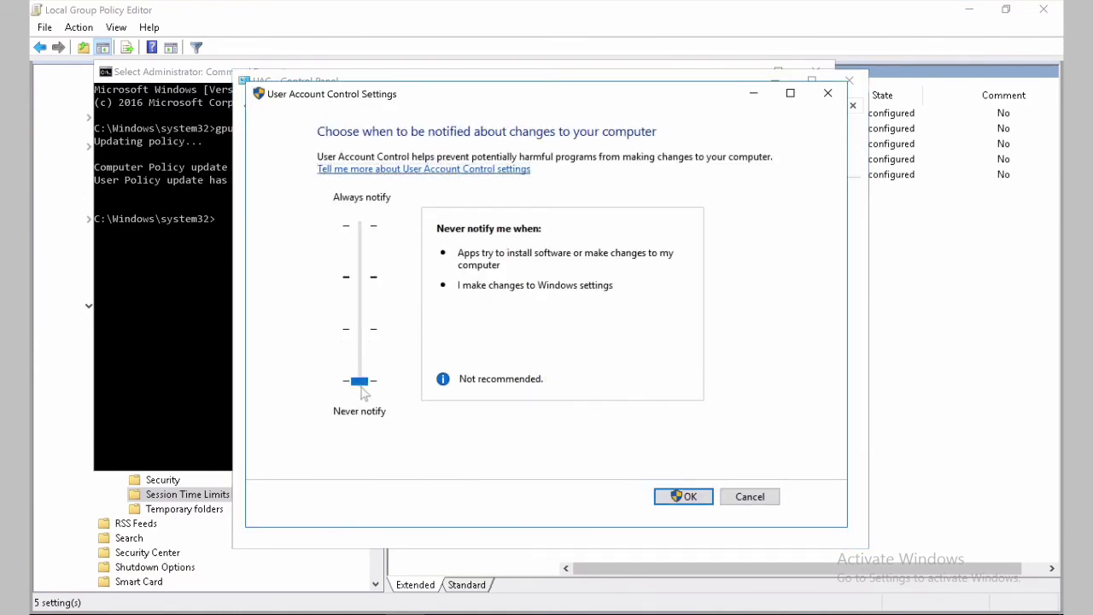
pyautogui.click(692, 501)
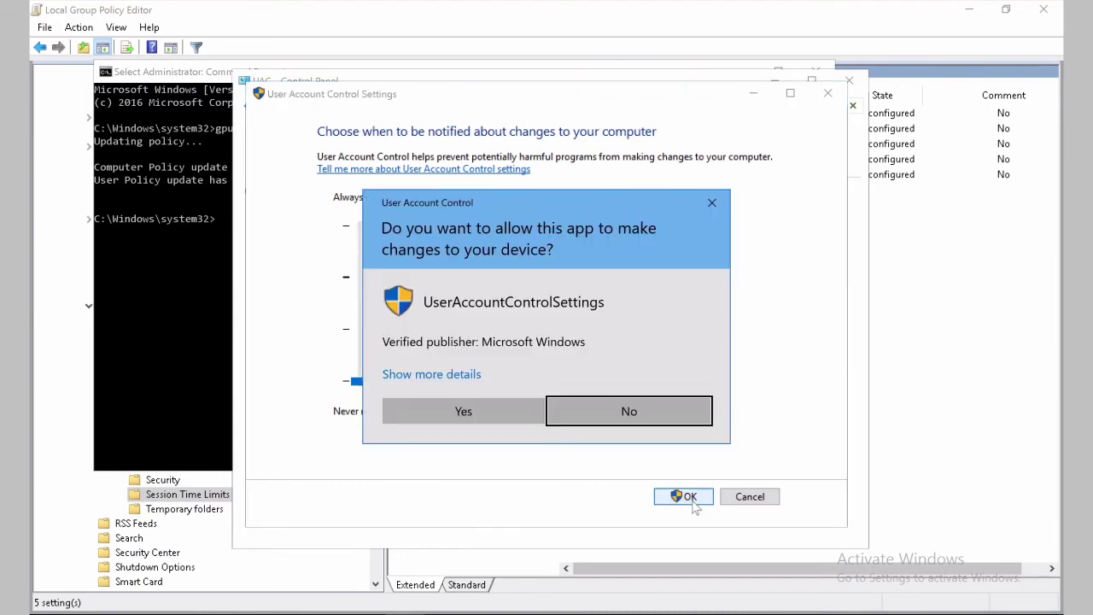
pyautogui.click(517, 418)
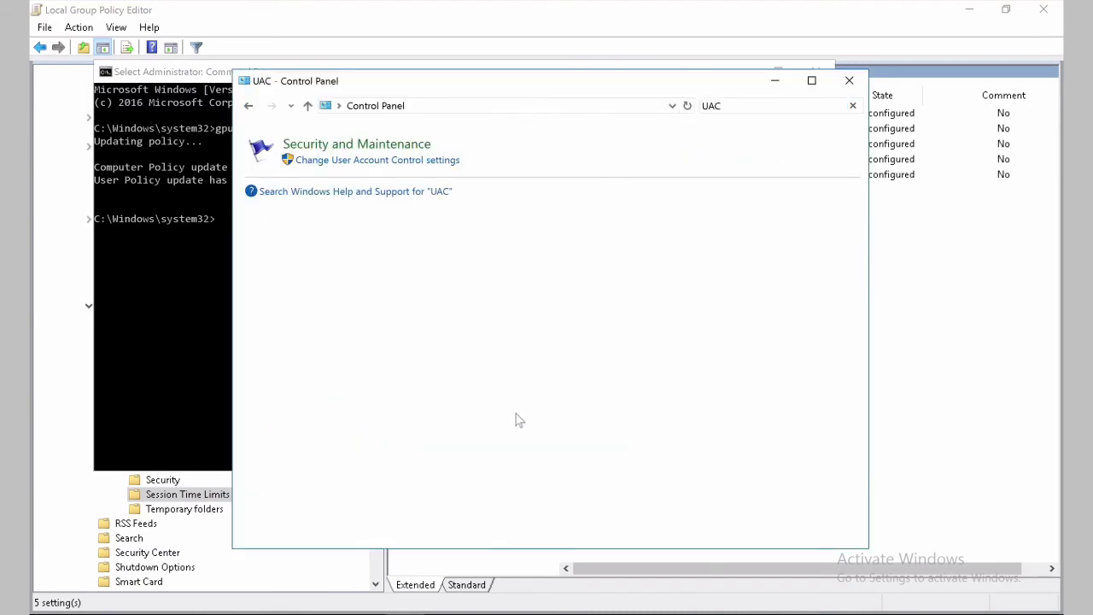
pyautogui.click(849, 80)
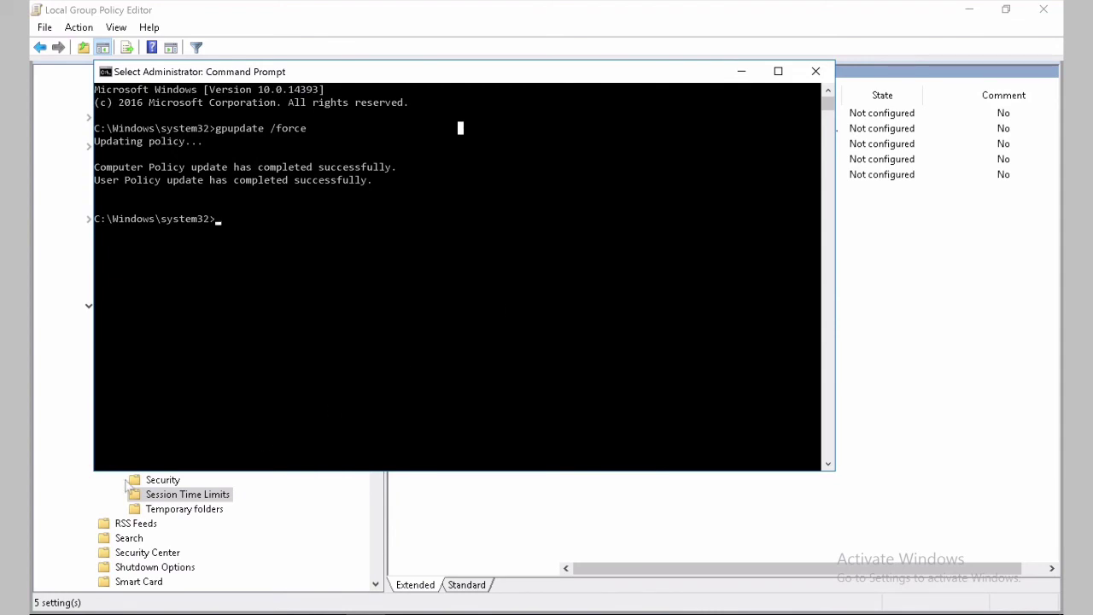
# Clear the pending input in the administrator Command Prompt and end the session with exit.
pyautogui.press('Escape')
pyautogui.write('cls')
pyautogui.press('Escape')
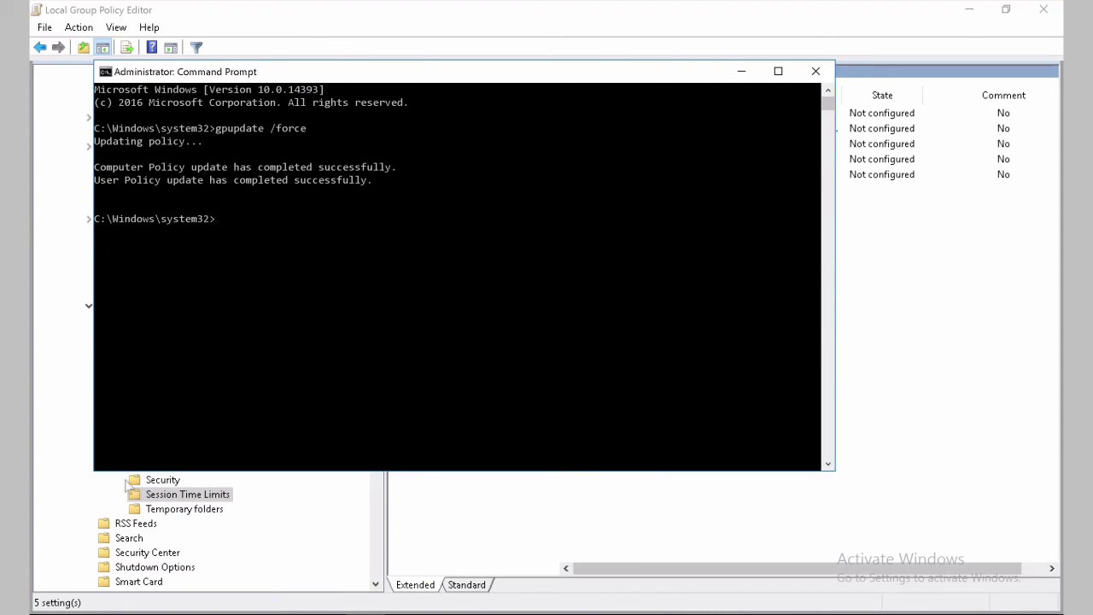
pyautogui.write('exit')
pyautogui.press('Return')
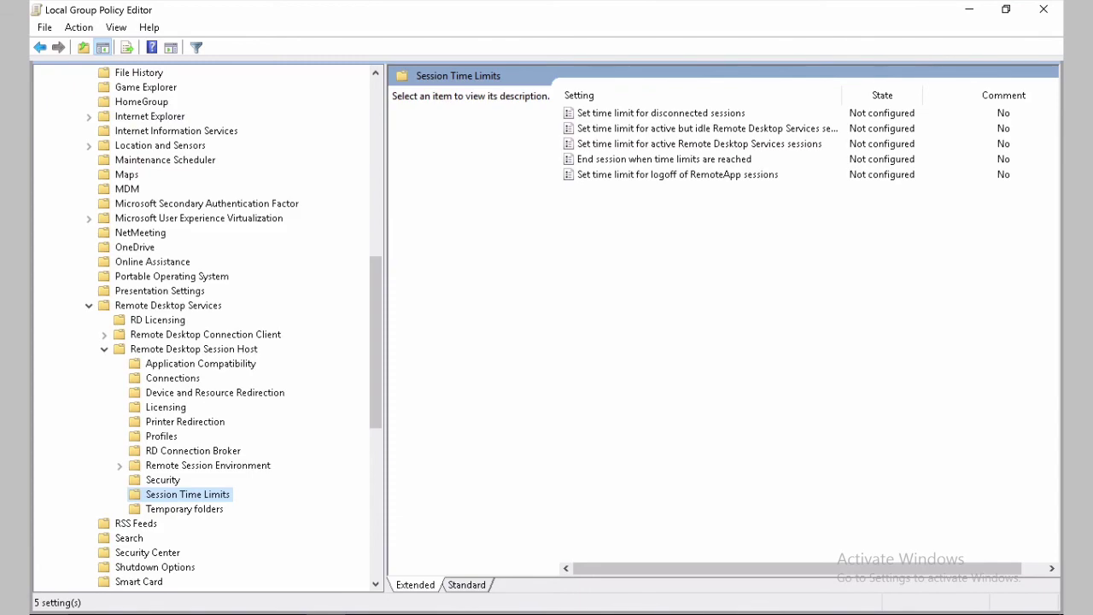
# Bring up the server's shut down, sign out and restart options.
pyautogui.press('super+x')
pyautogui.moveTo(124, 576)
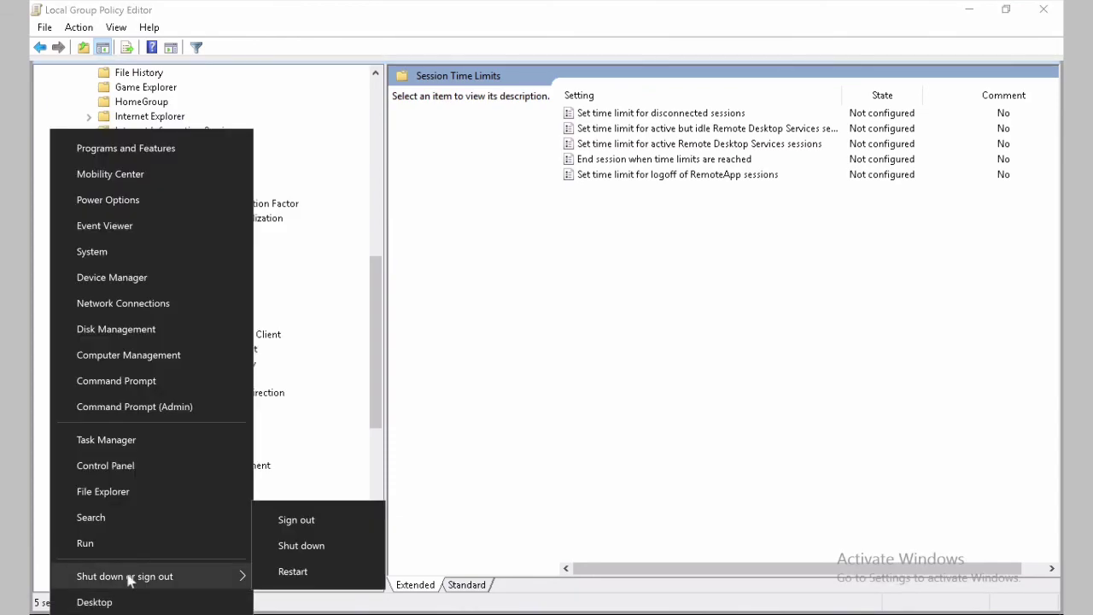